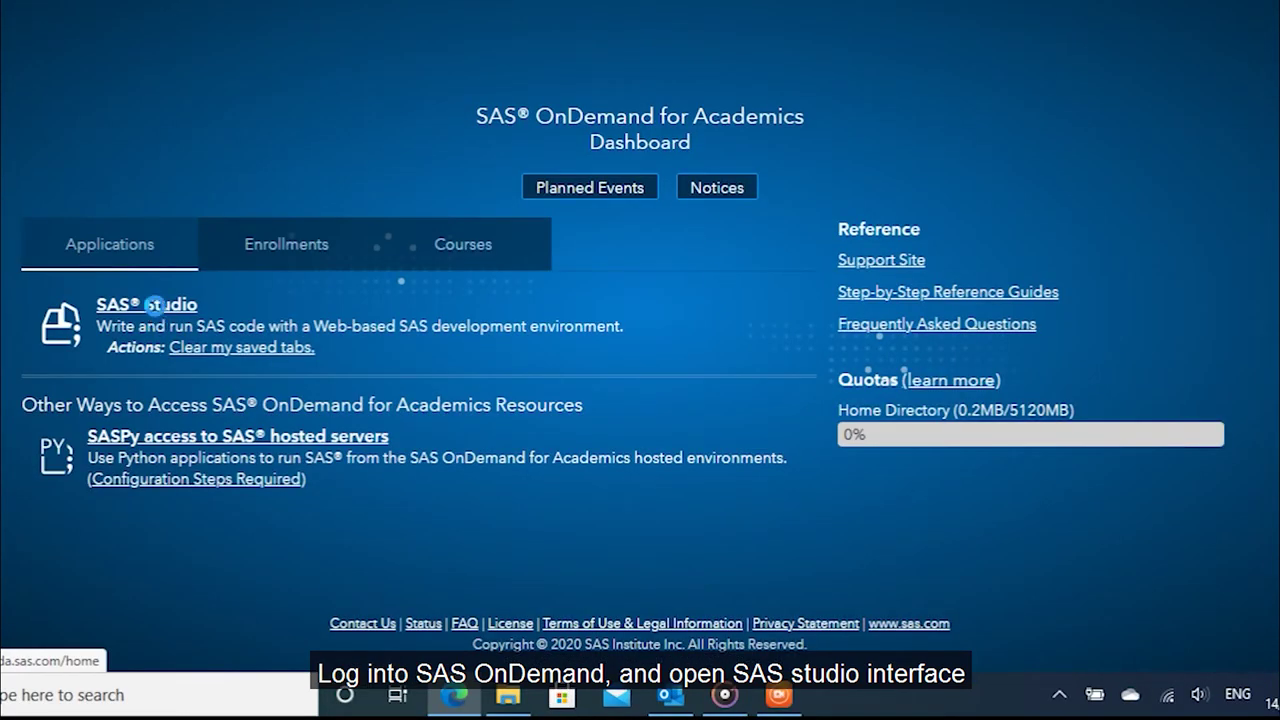
Launch SAS Studio and upload fracture.xlsx into the Research folder.
click(150, 305)
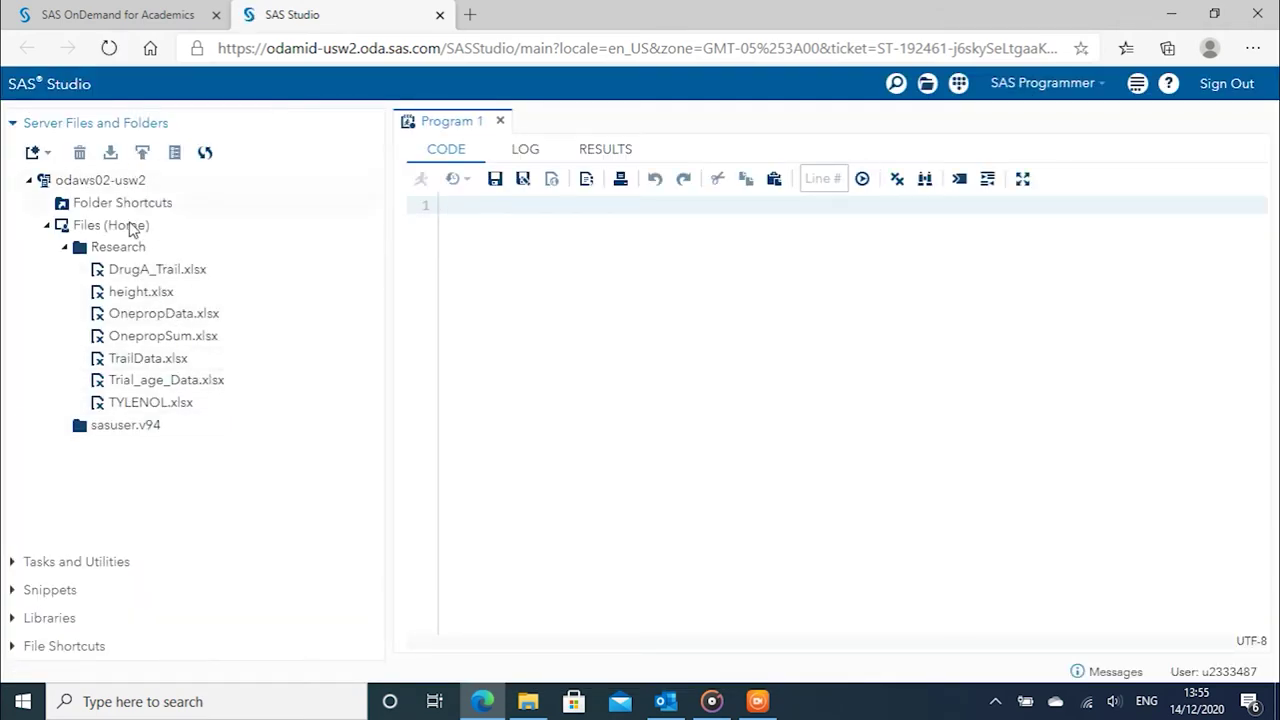
click(142, 152)
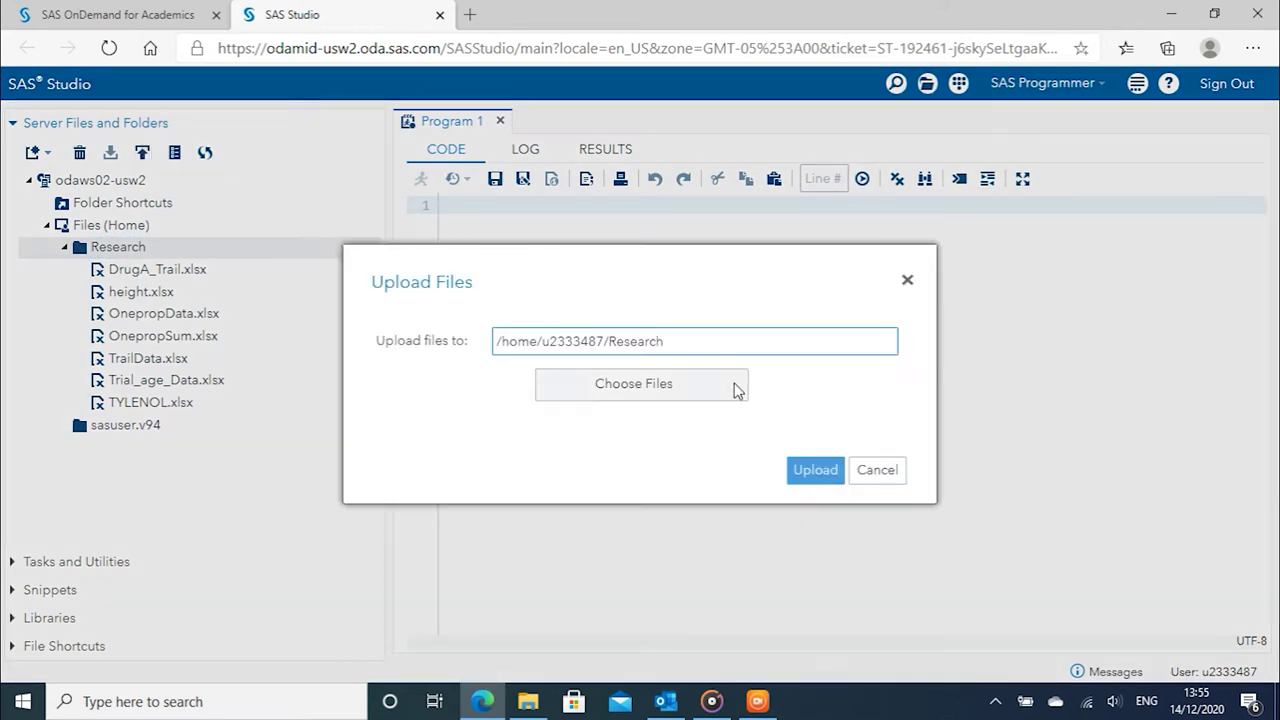
click(640, 384)
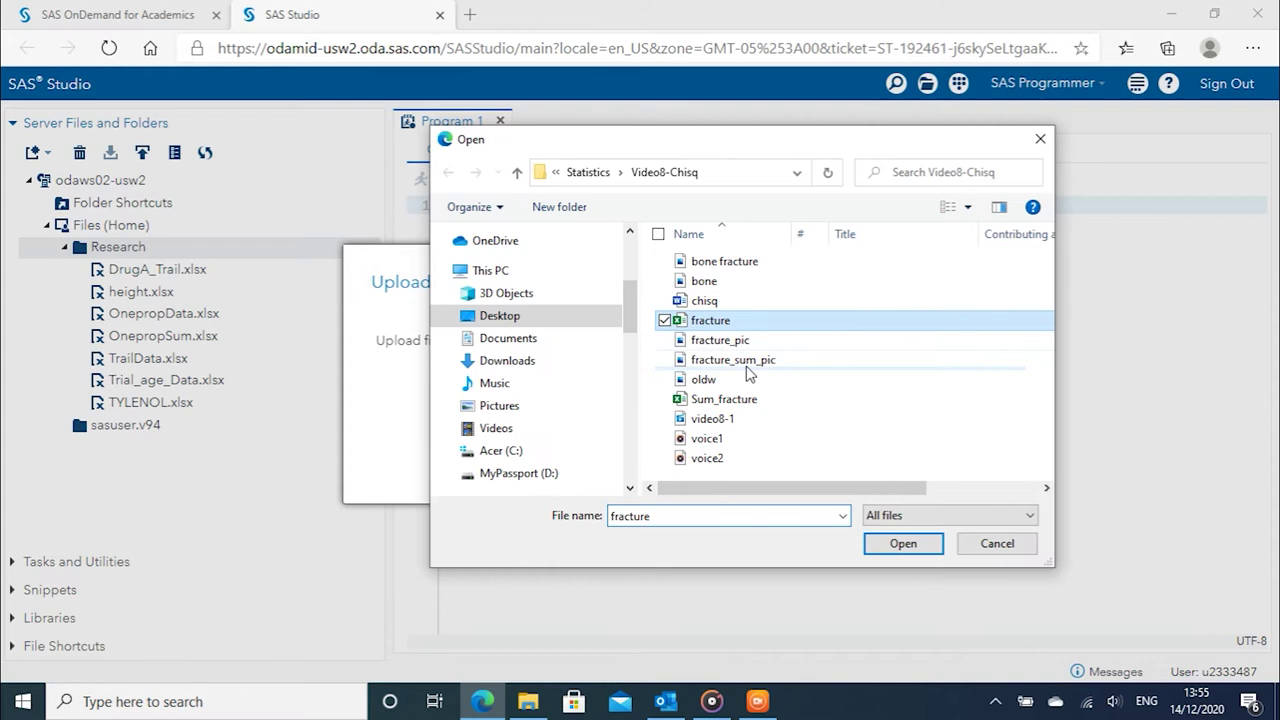
key(Return)
click(810, 584)
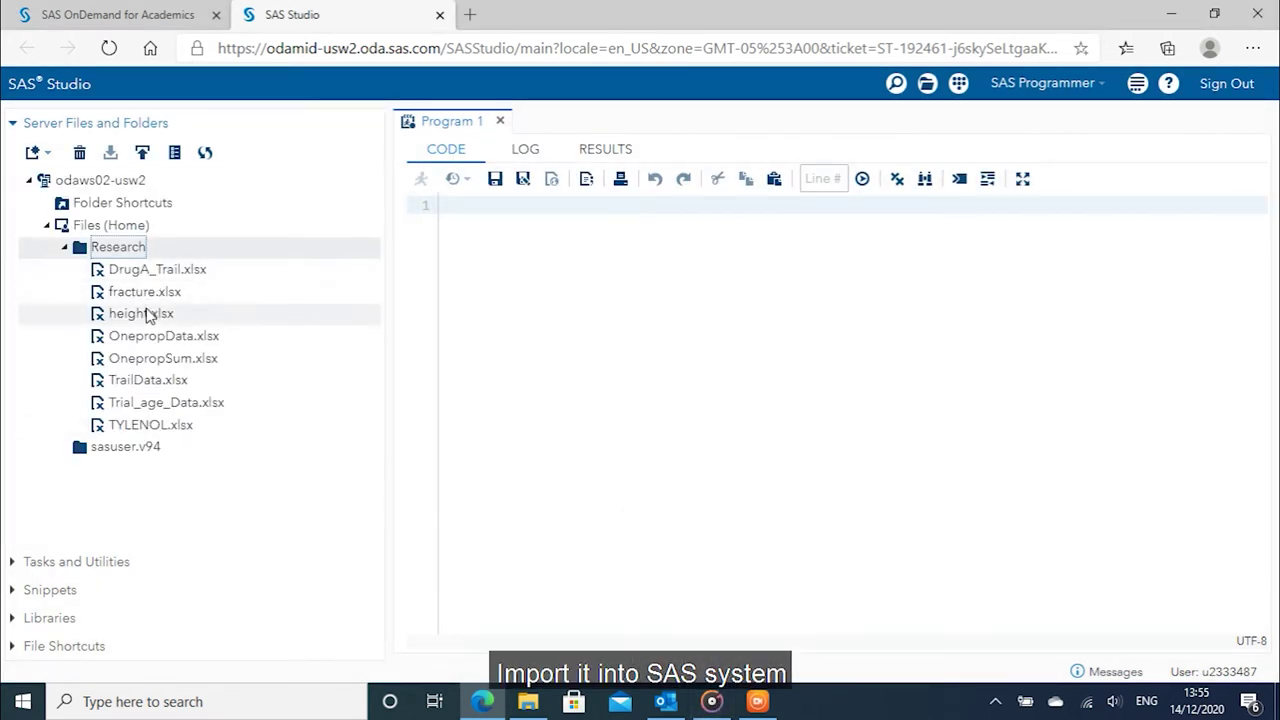
Import fracture.xlsx, creating WORK.IMPORT with 269 observations and 3 variables.
right_click(150, 292)
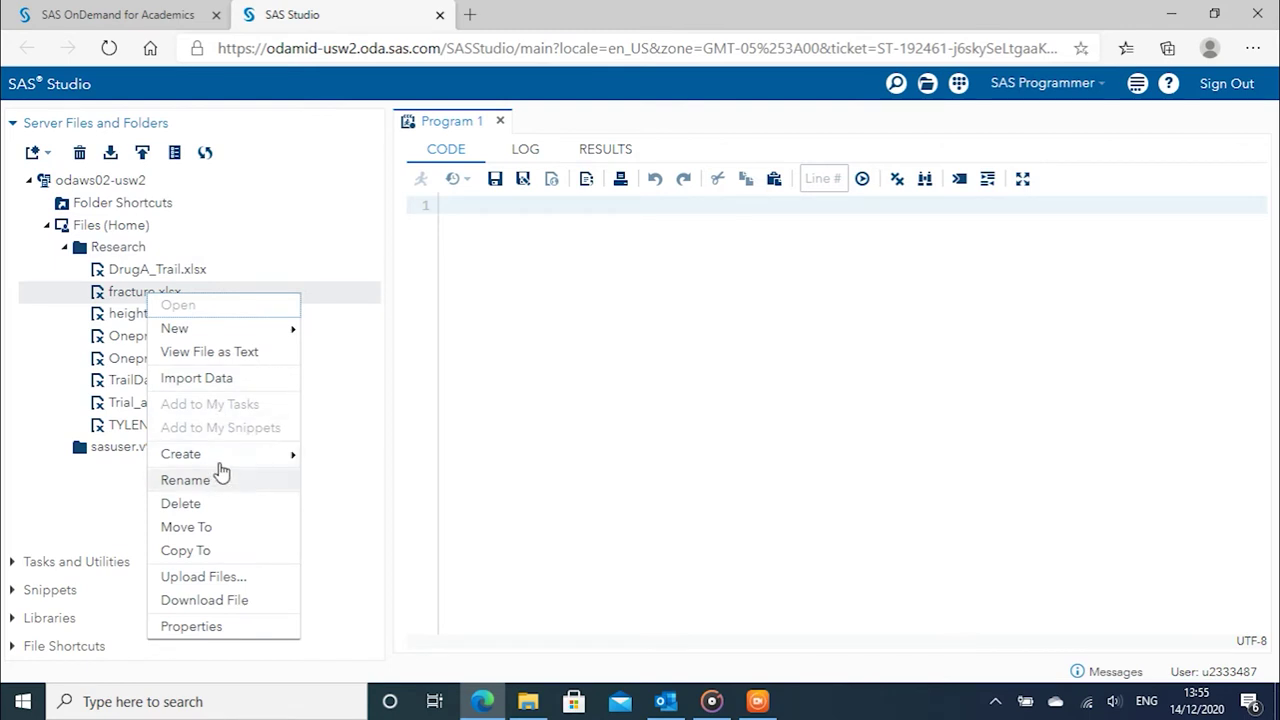
click(240, 380)
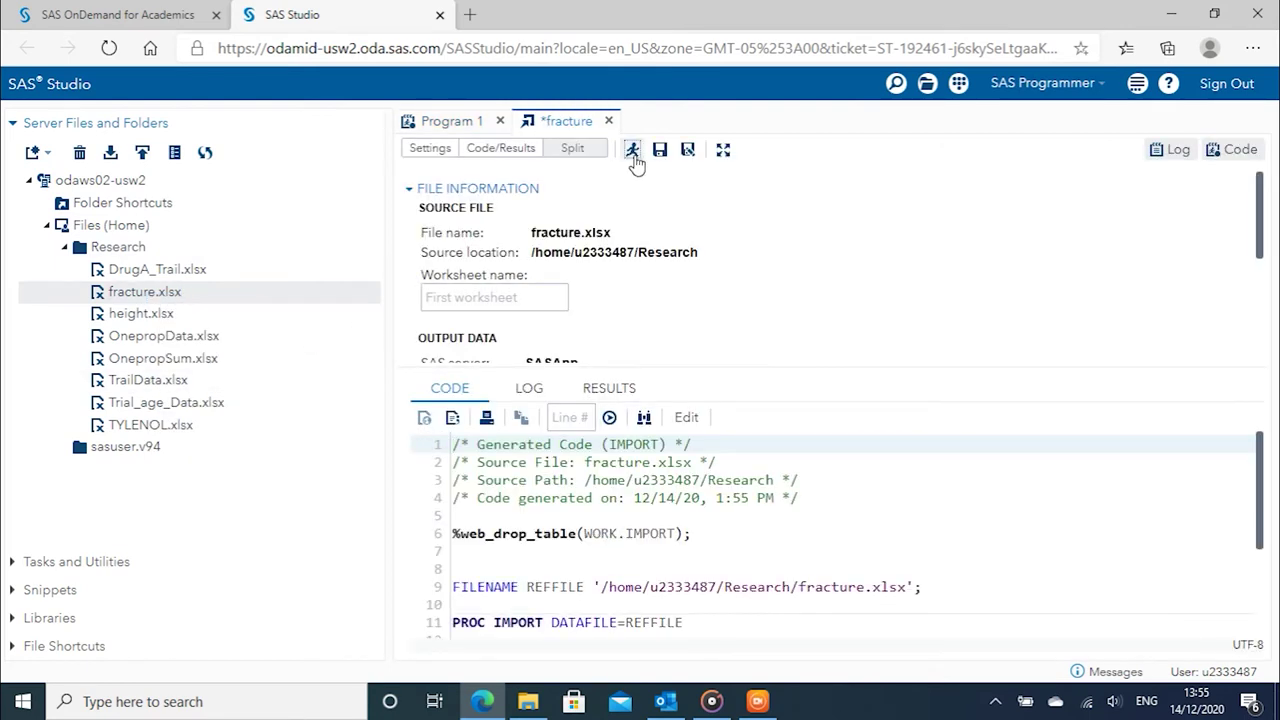
click(633, 152)
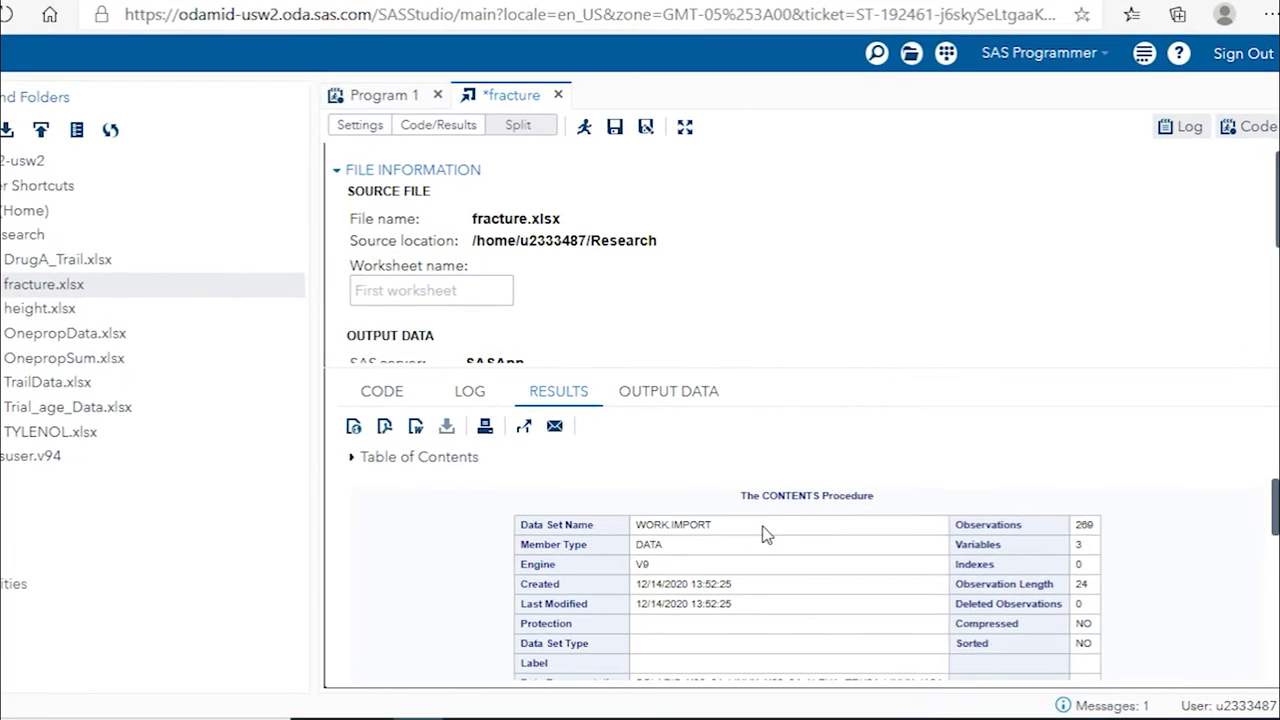
drag(749, 508, 671, 514)
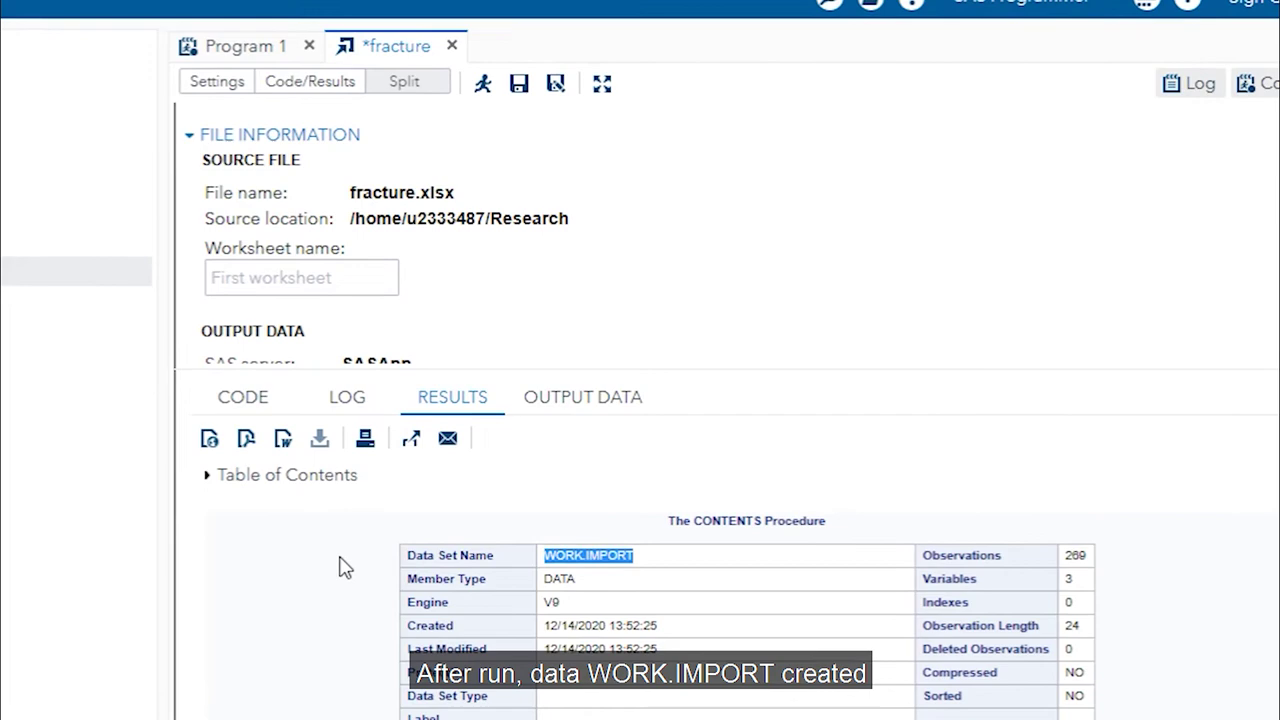
click(286, 547)
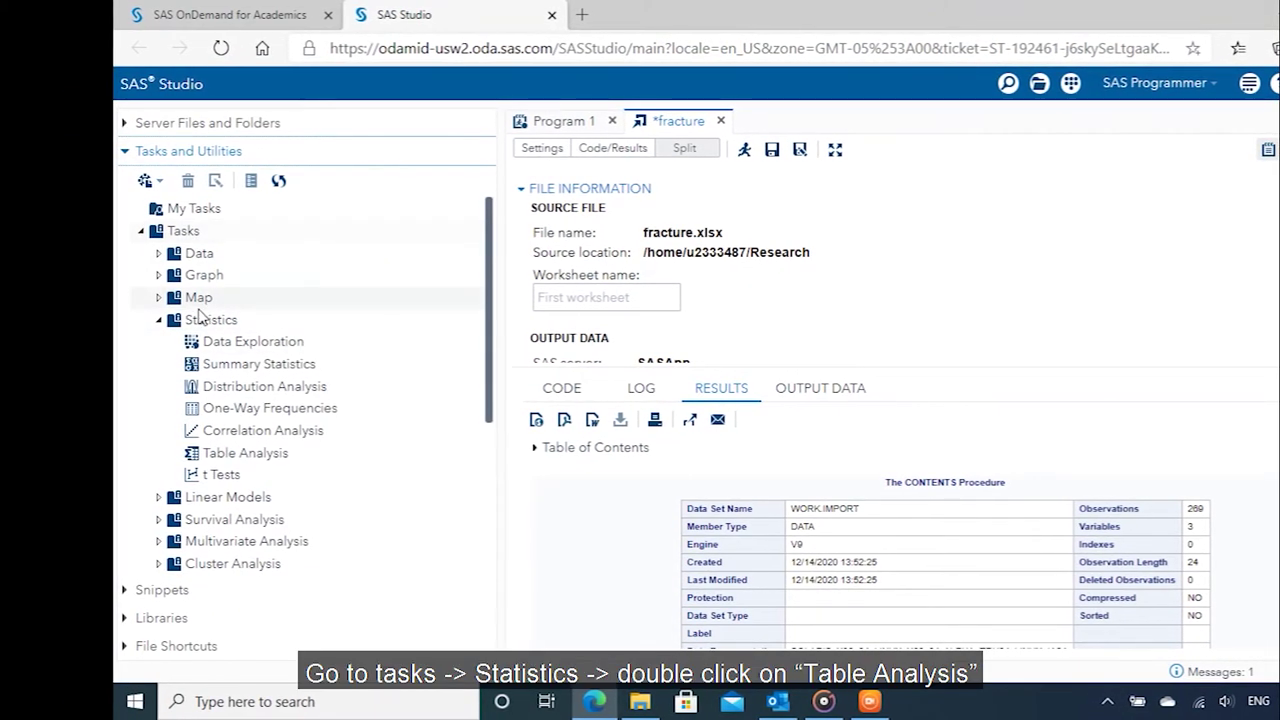
Start a Table Analysis on WORK.IMPORT with Calcium_Drink as row and Fracture as column.
double_click(245, 455)
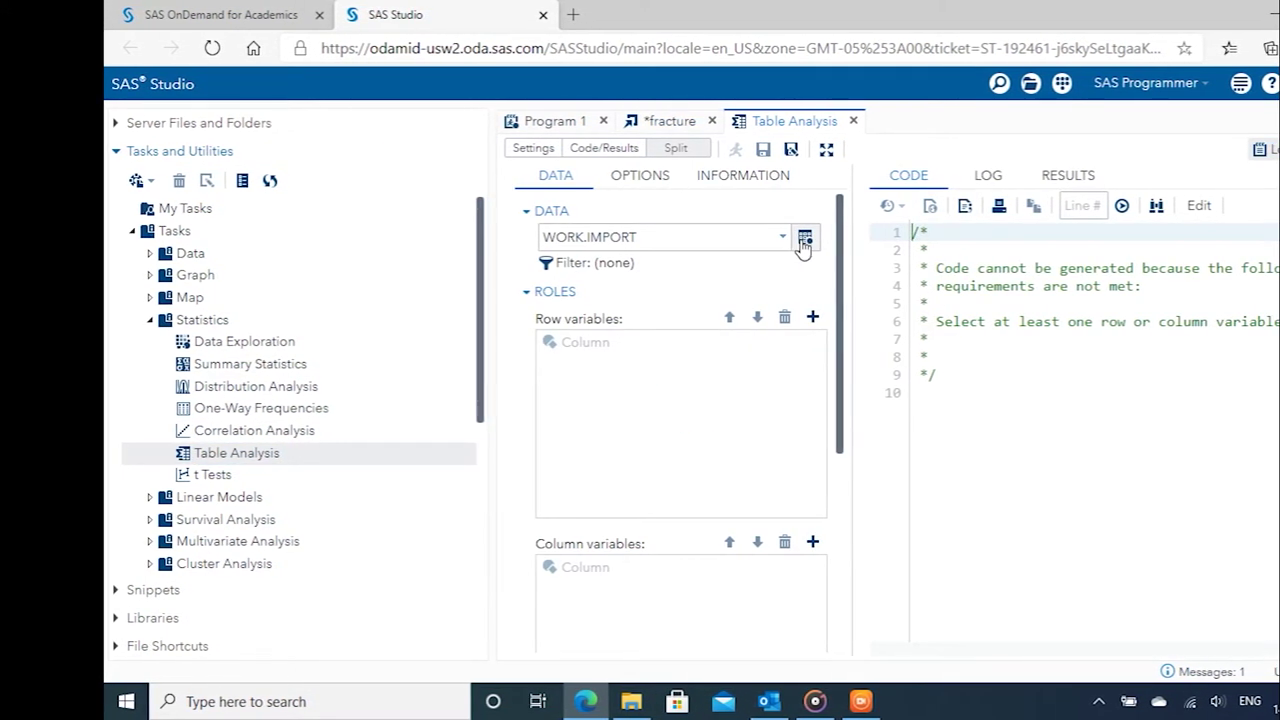
click(804, 244)
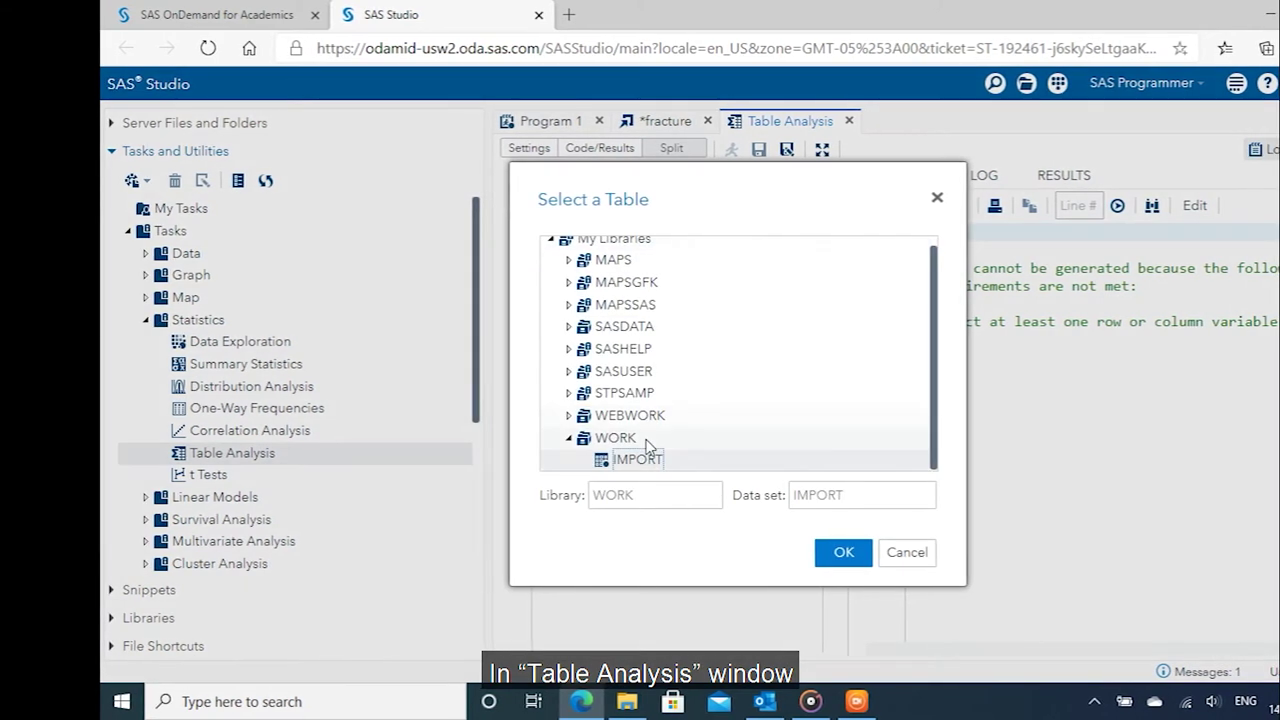
click(832, 552)
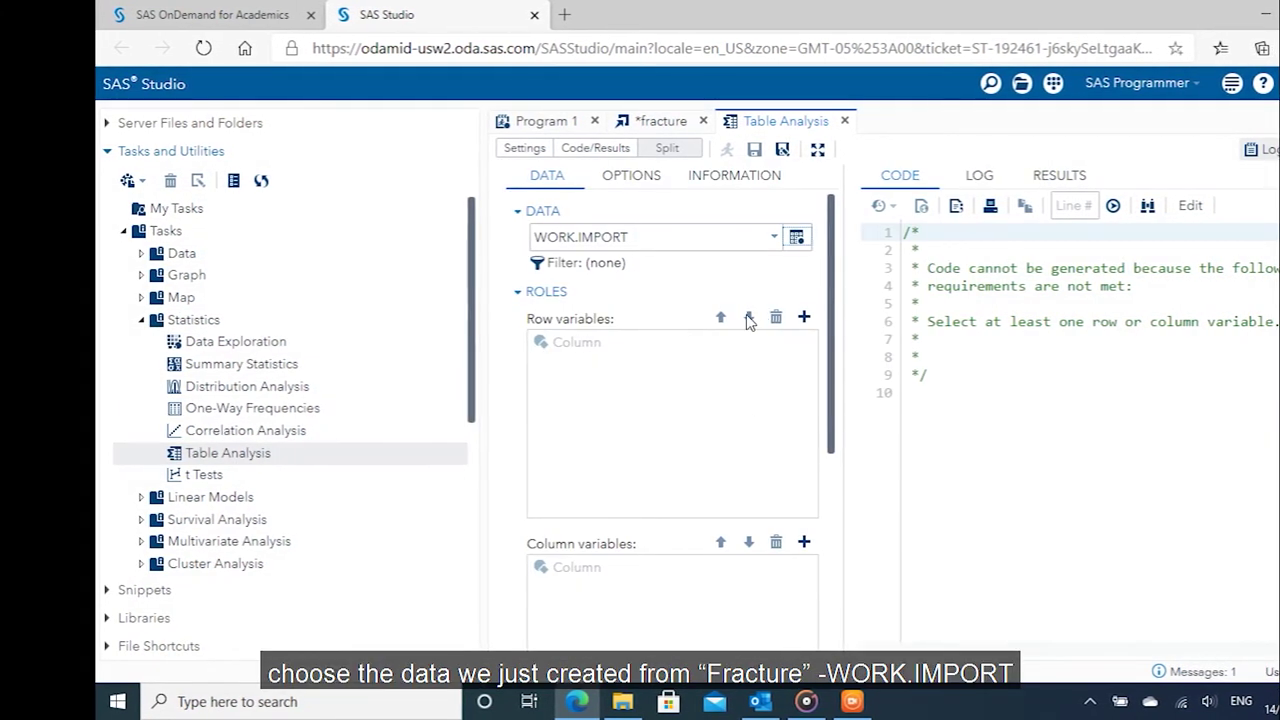
click(800, 318)
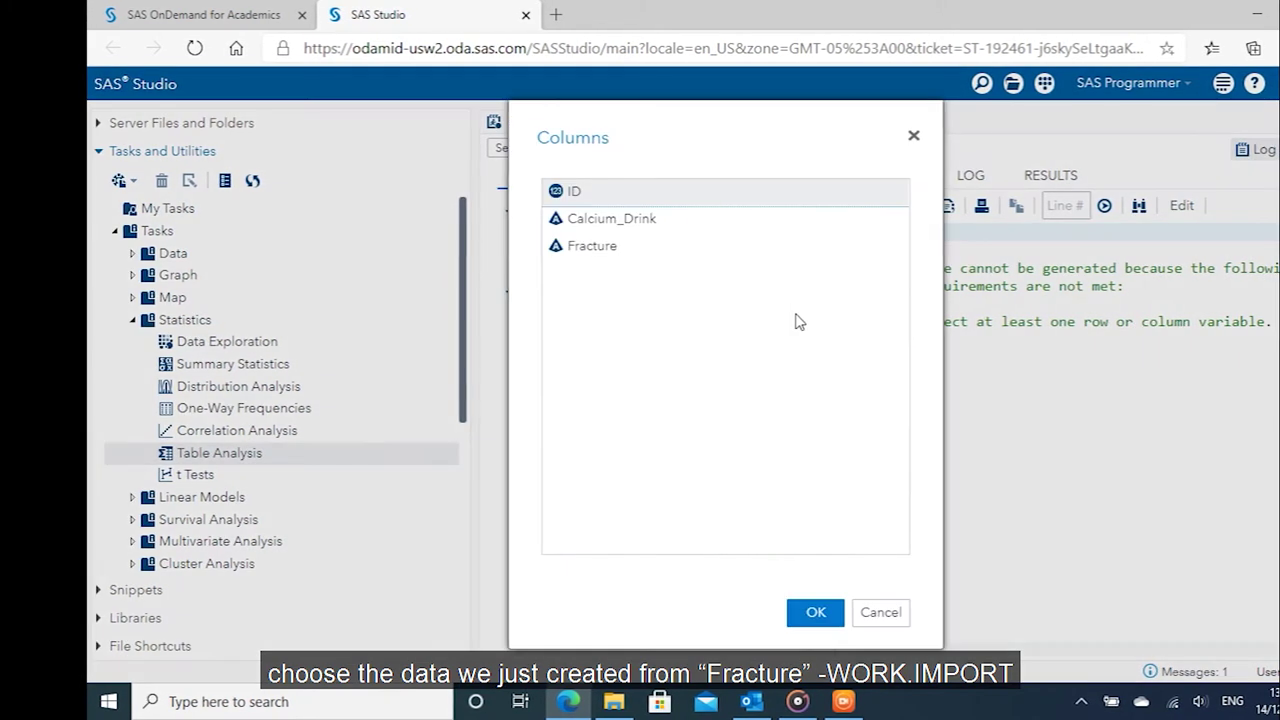
click(635, 220)
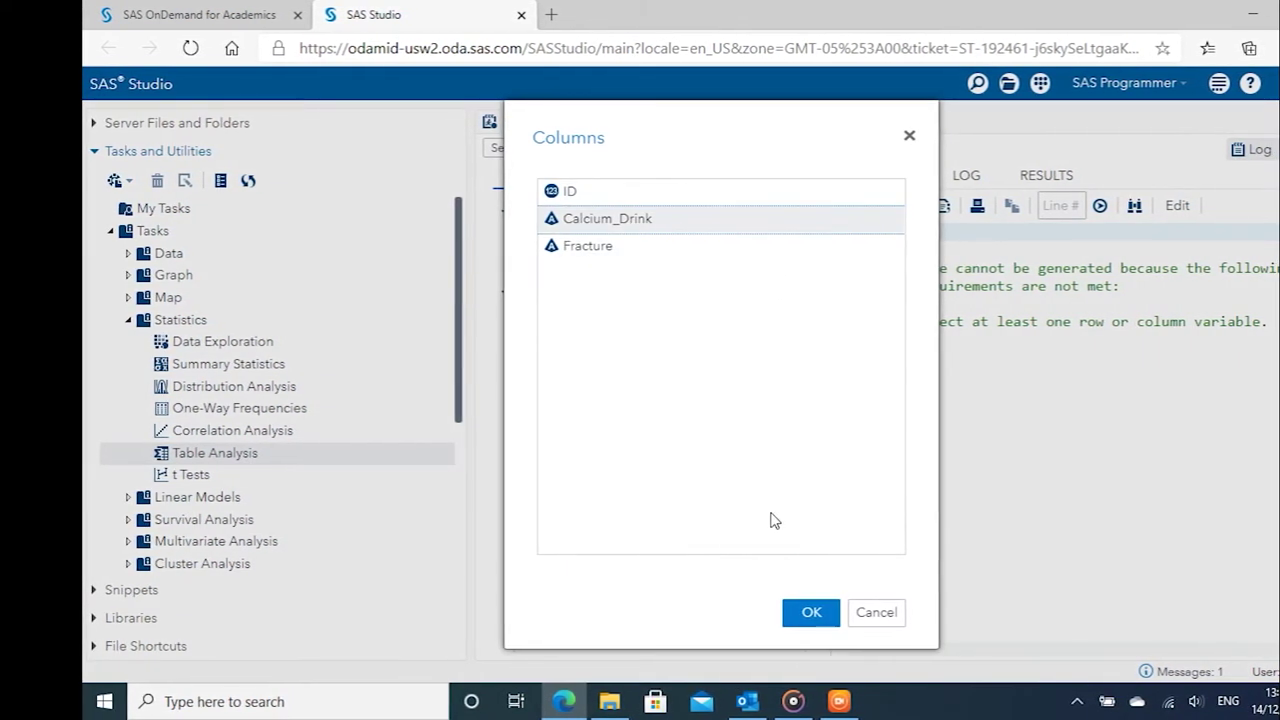
click(810, 612)
click(787, 542)
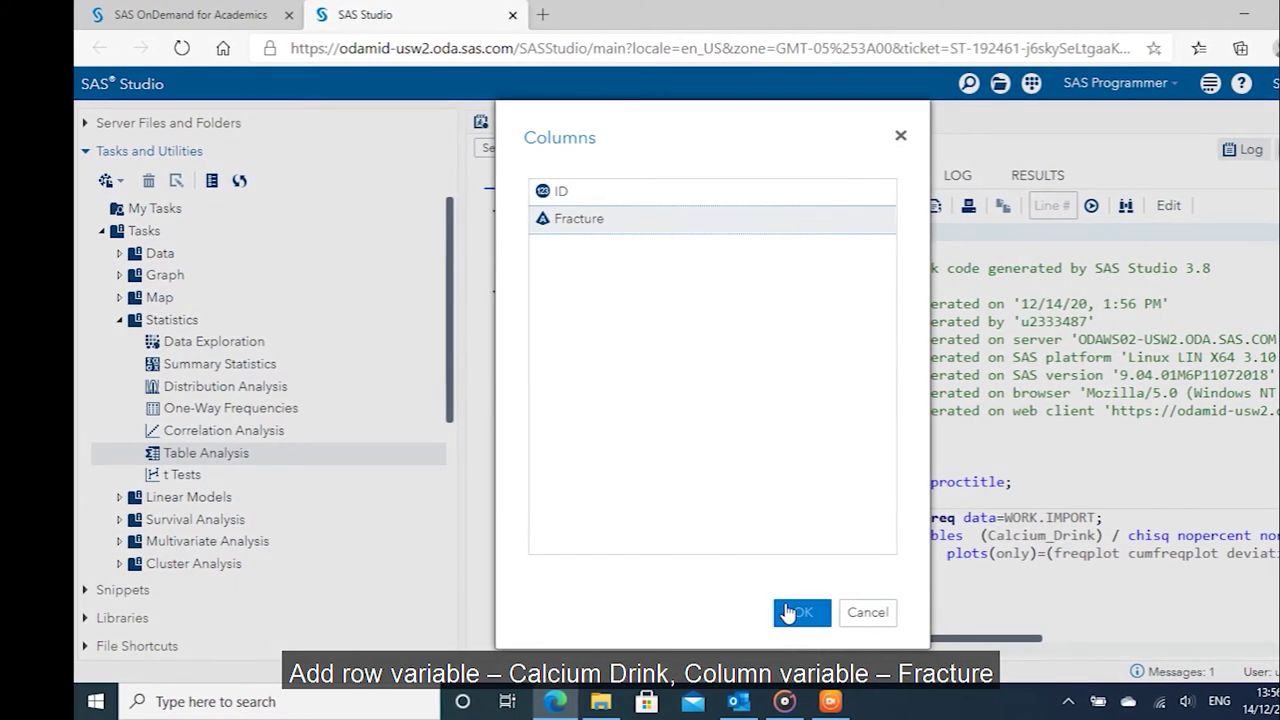
click(801, 612)
scroll(654, 506, down, 3)
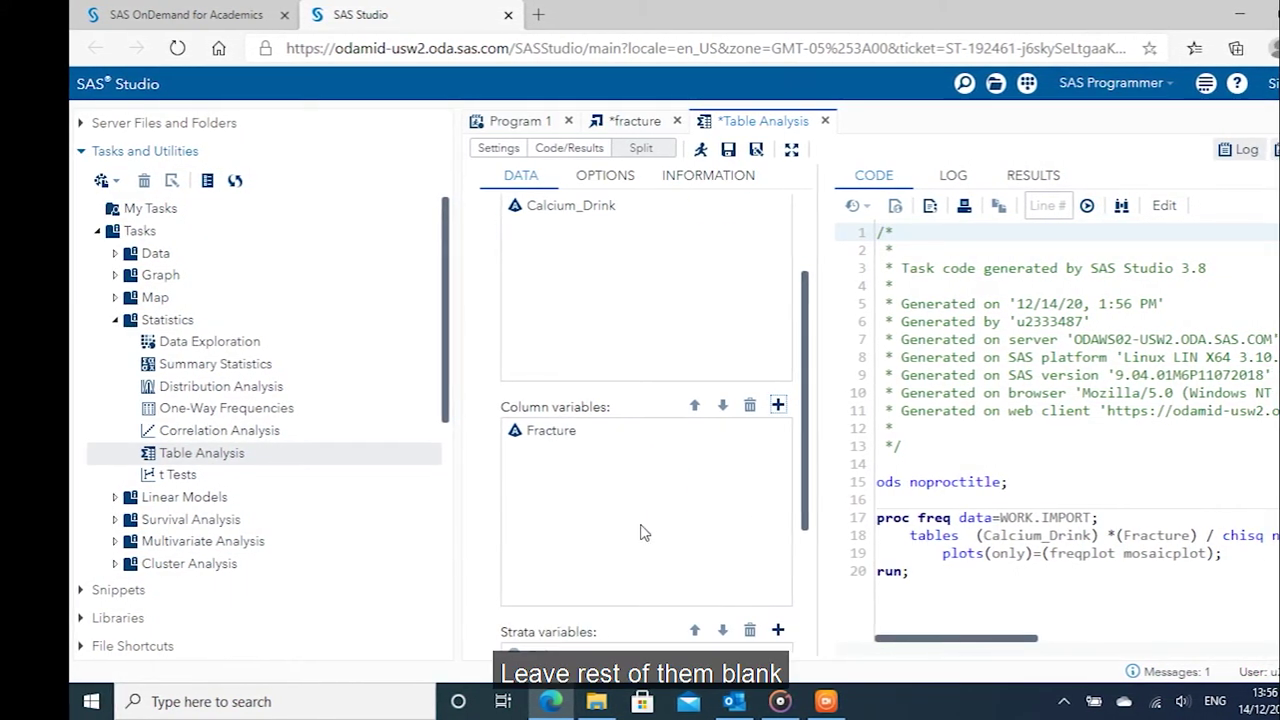
scroll(643, 532, down, 2)
scroll(643, 520, up, 3)
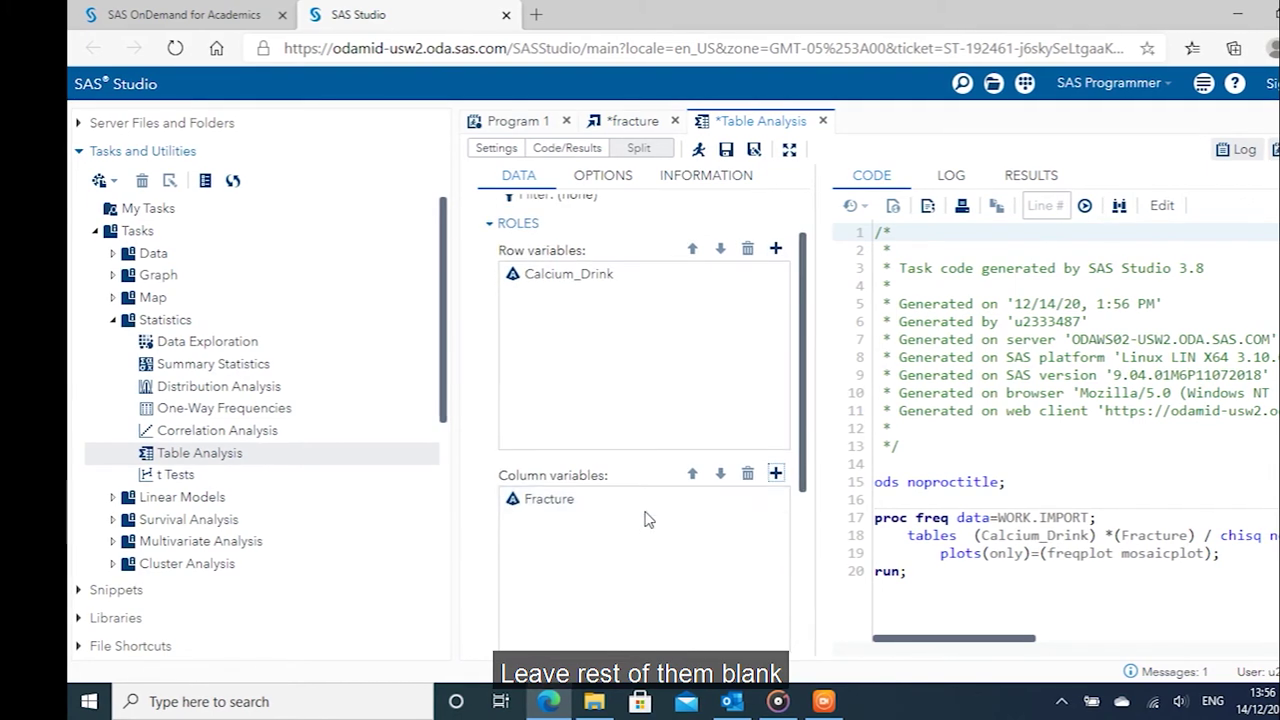
Suppress plots and add row percentages, column percentages, and odds ratio with relative risk.
click(601, 176)
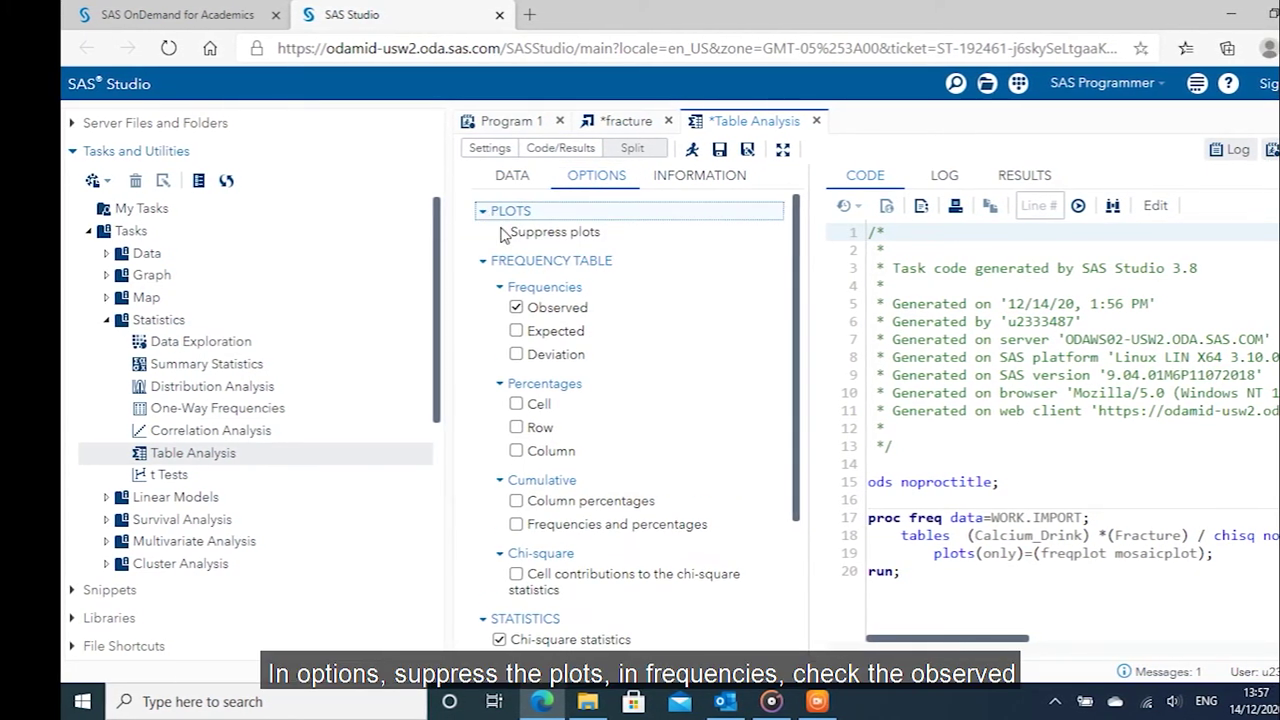
click(501, 232)
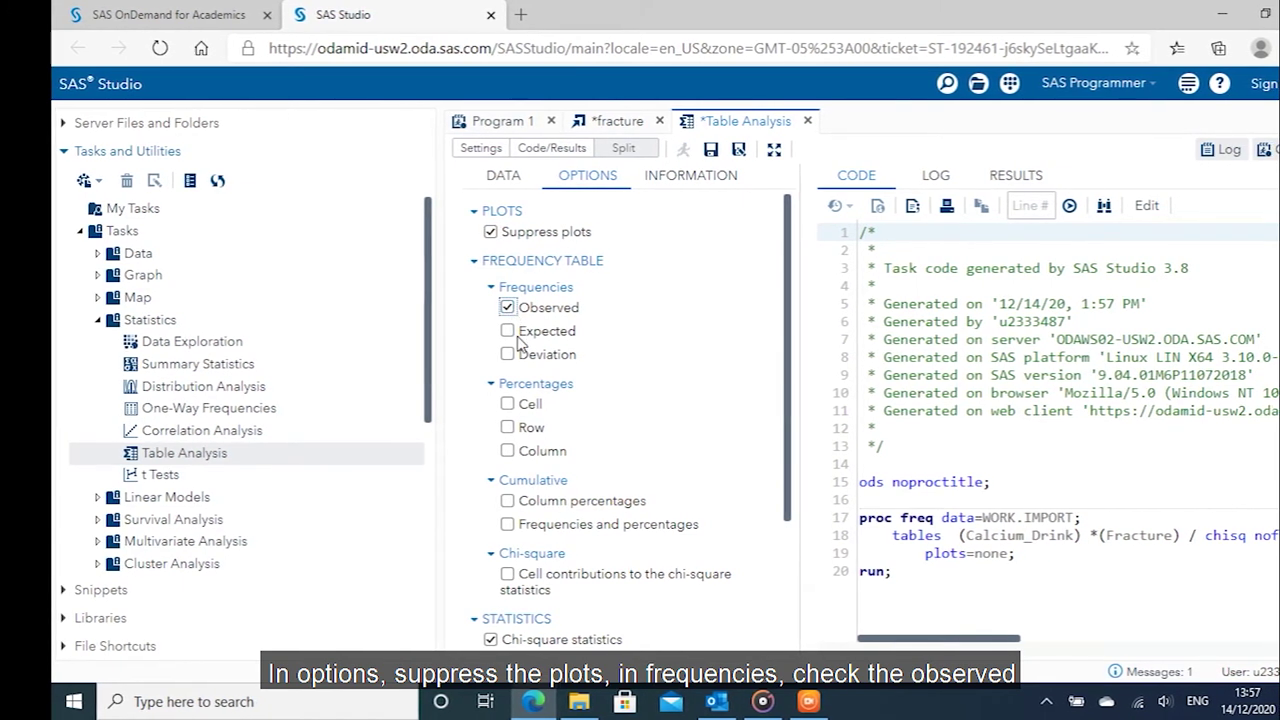
click(503, 427)
click(503, 451)
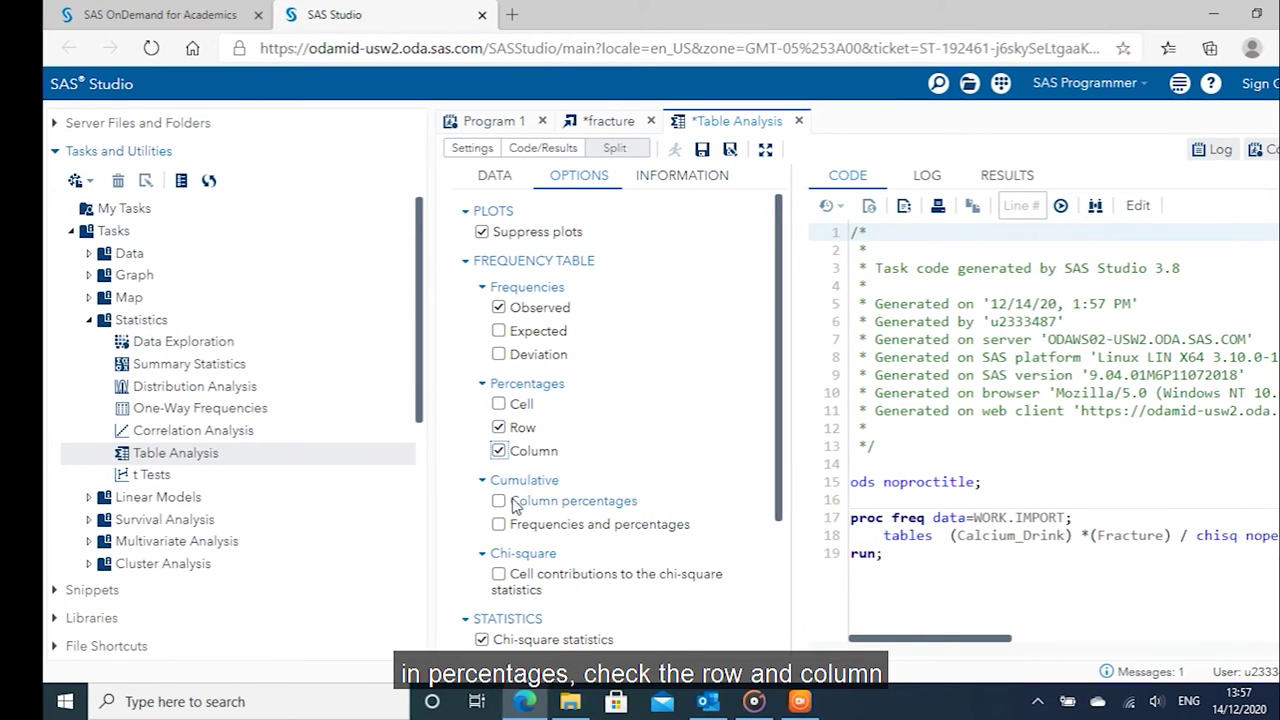
scroll(705, 570, down, 4)
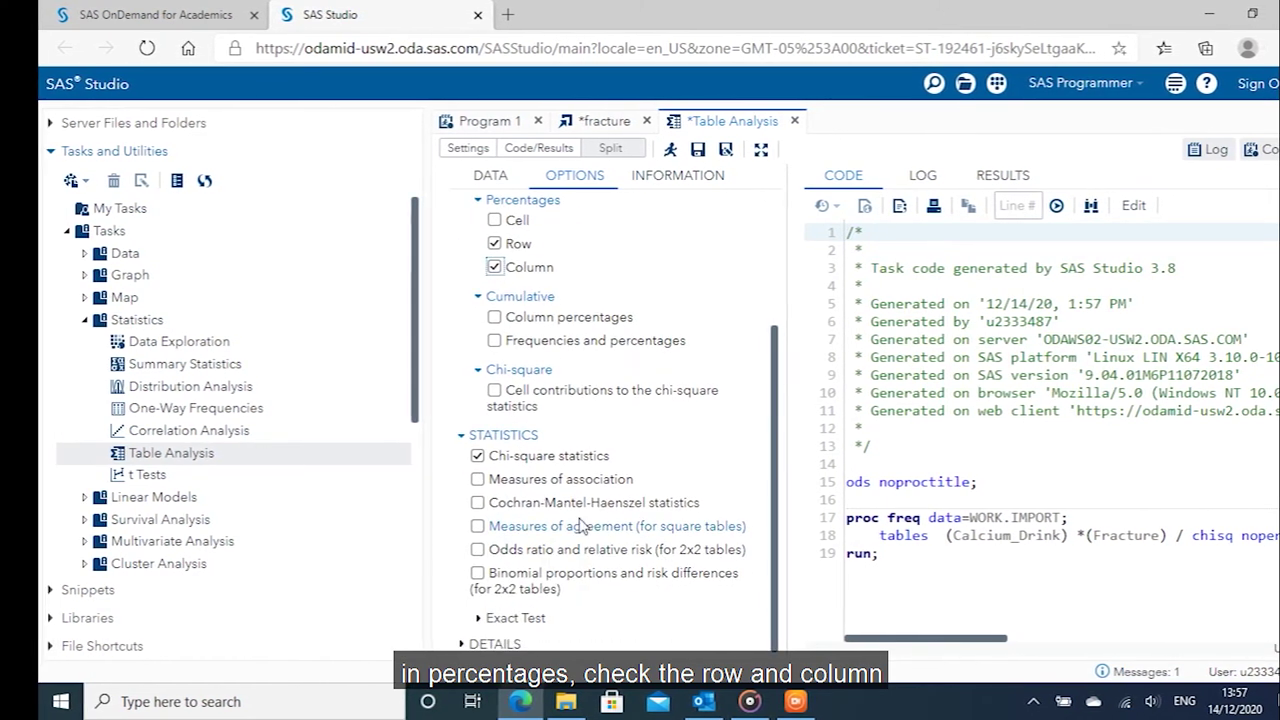
click(473, 550)
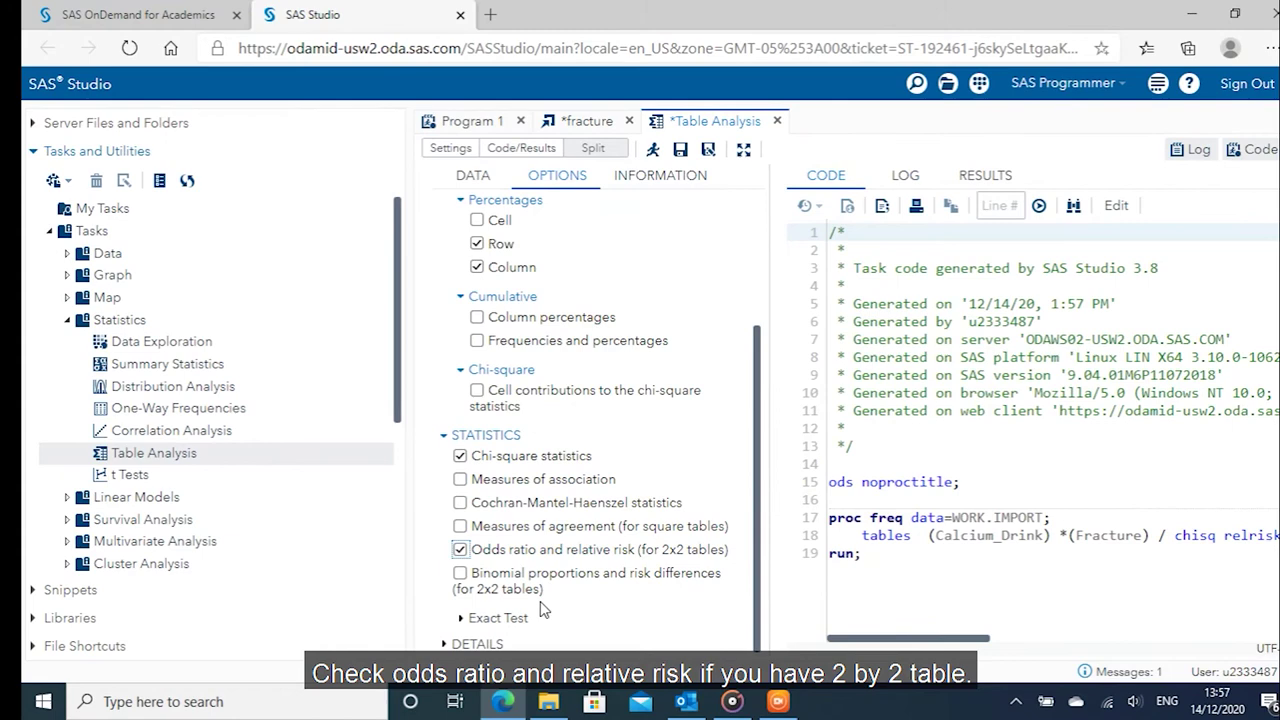
Add Fisher's exact test and run the table analysis.
click(498, 618)
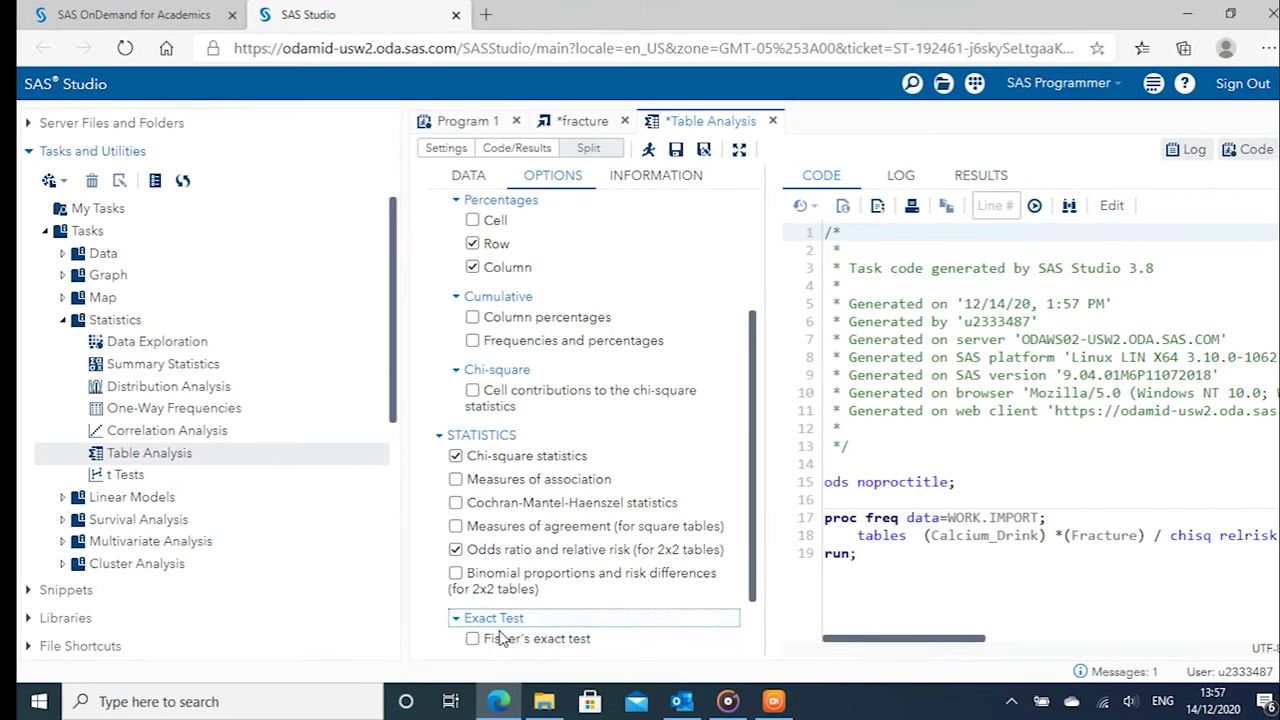
scroll(495, 600, down, 1)
click(471, 560)
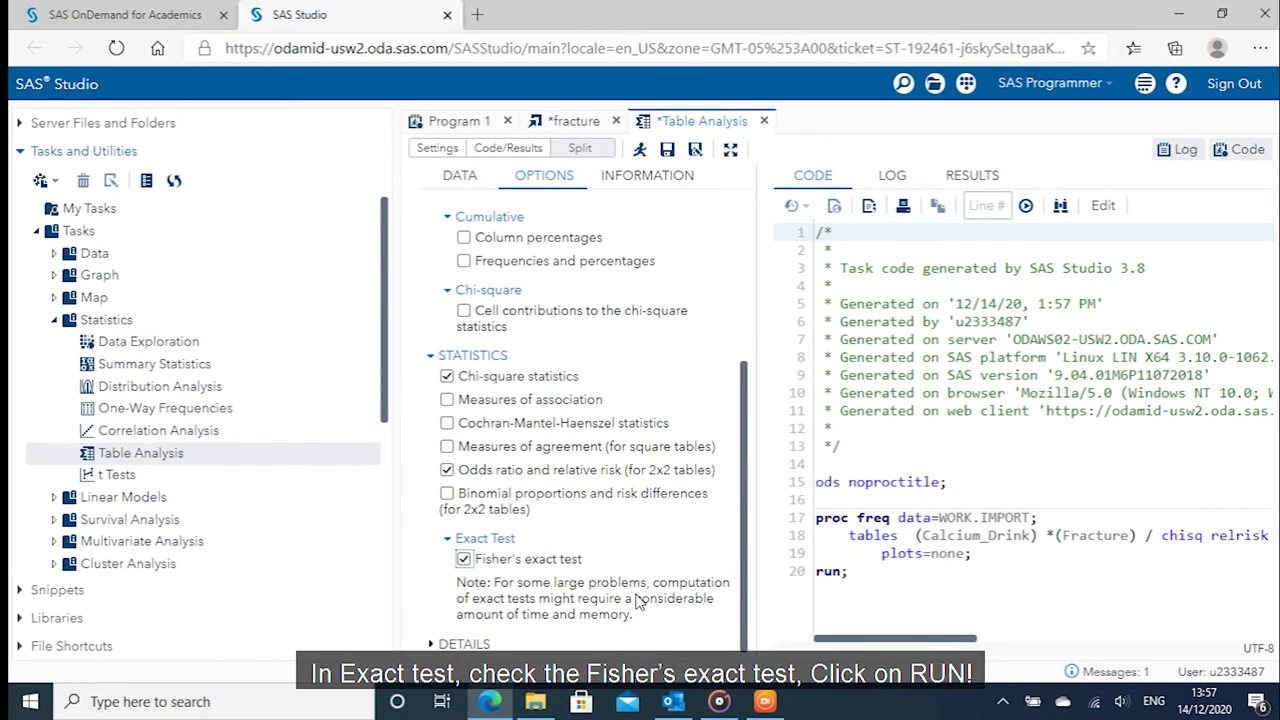
scroll(640, 600, up, 5)
click(640, 149)
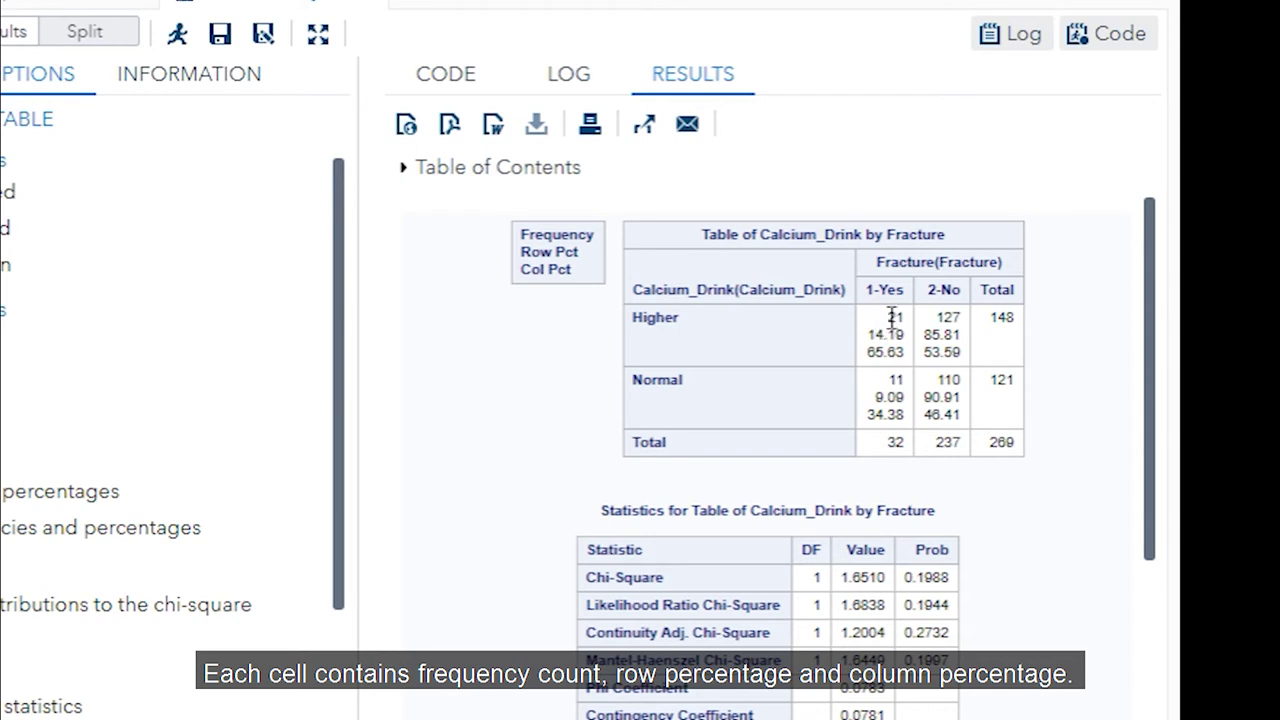
Highlight the Higher row counts (total 148) and chi-square 1.6510 with p=0.1988.
drag(892, 318, 912, 372)
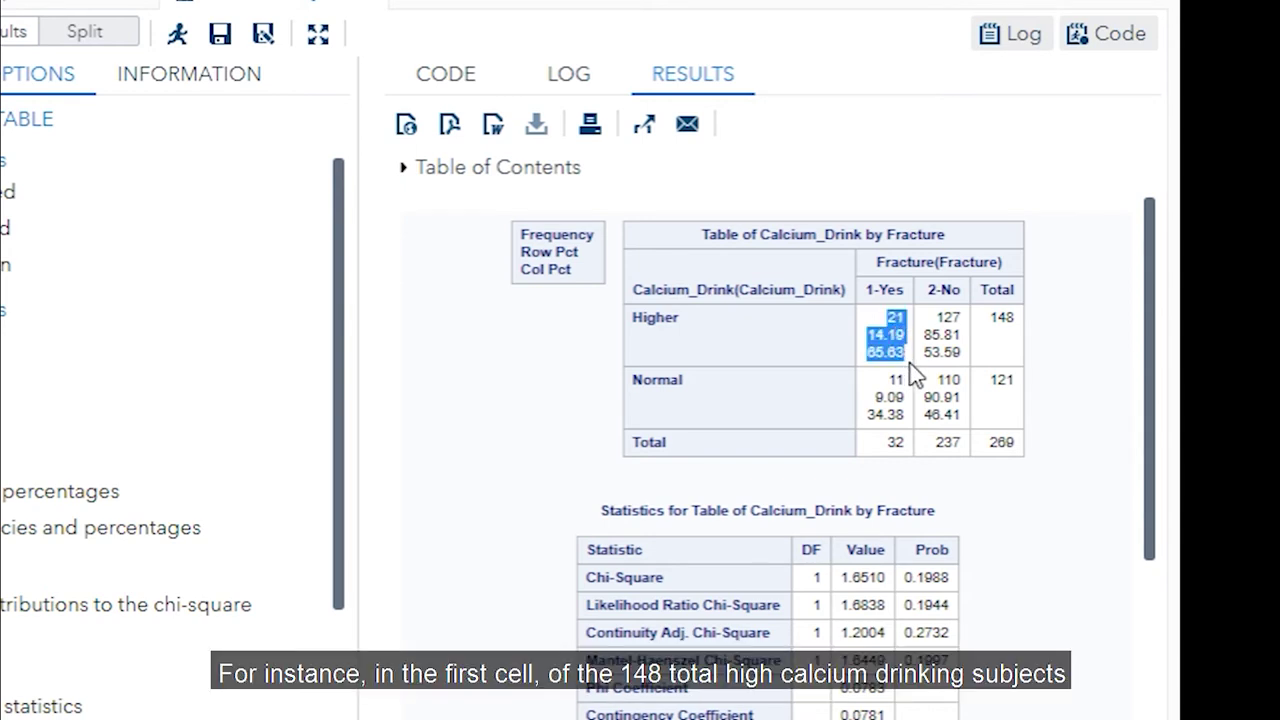
drag(991, 318, 1013, 318)
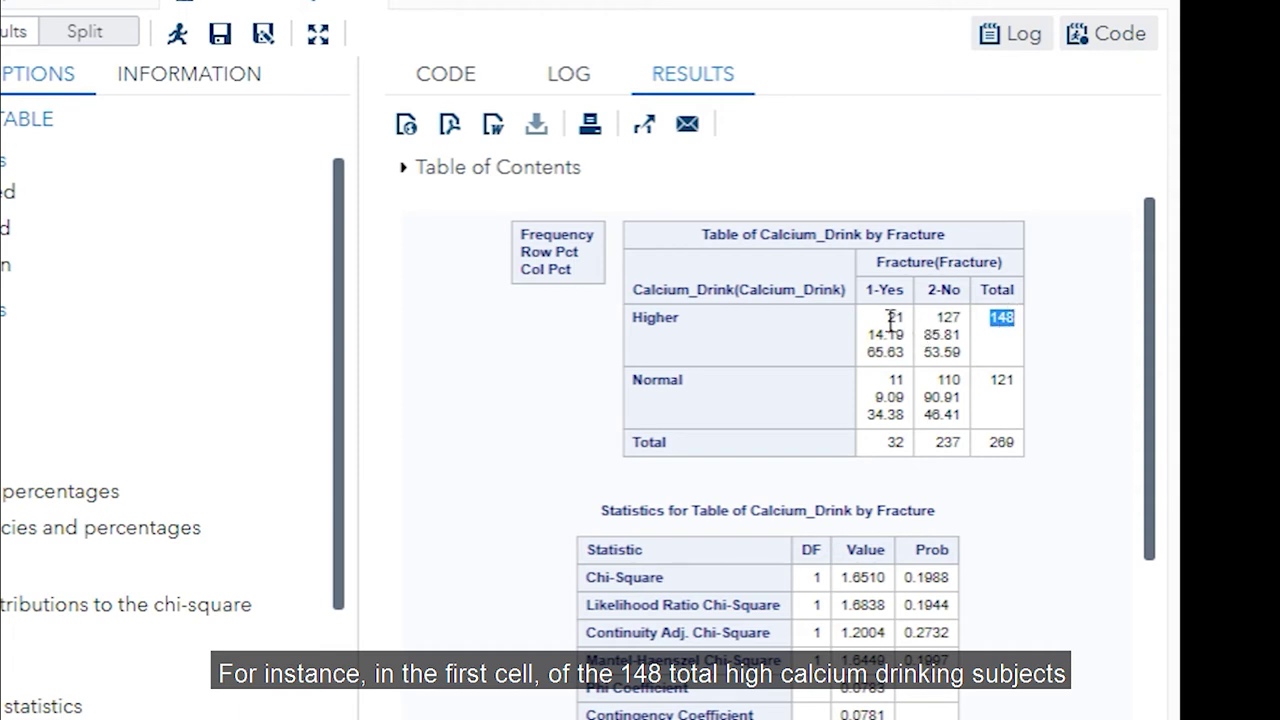
mouse_move(891, 318)
mouse_down()
mouse_move(906, 318)
mouse_move(874, 335)
mouse_move(908, 337)
mouse_up()
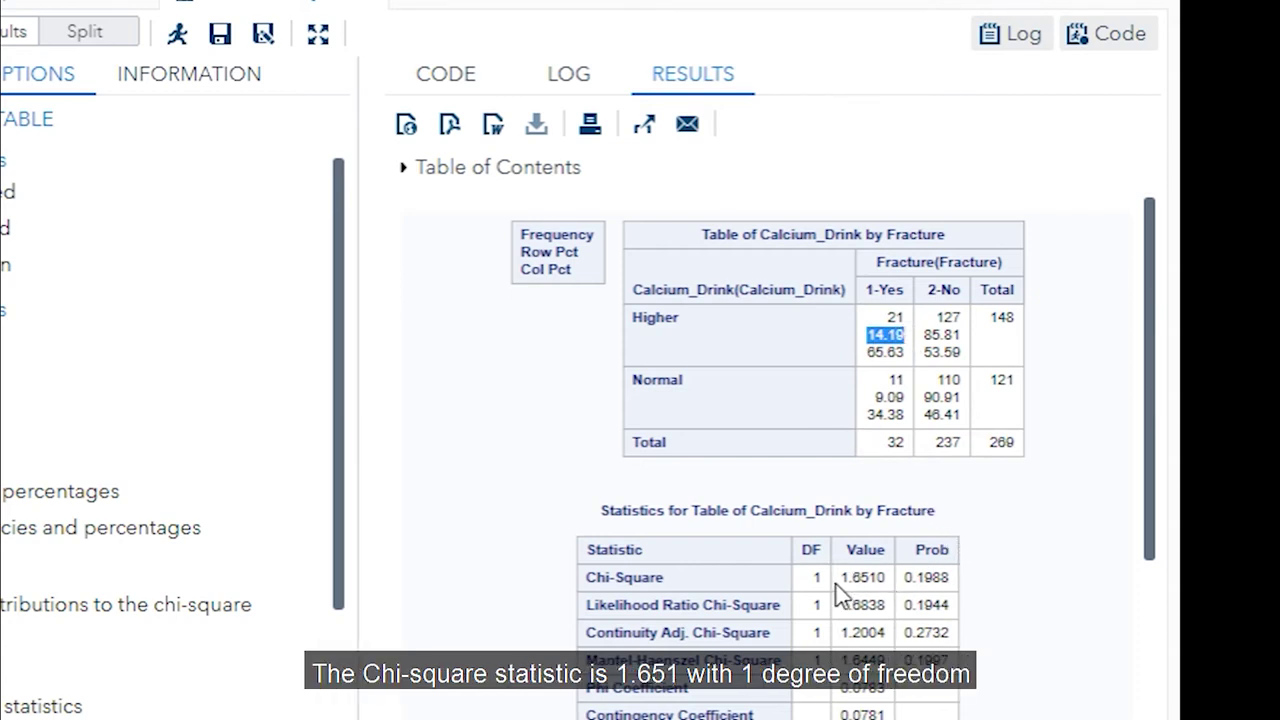
drag(842, 579, 893, 581)
drag(905, 578, 957, 582)
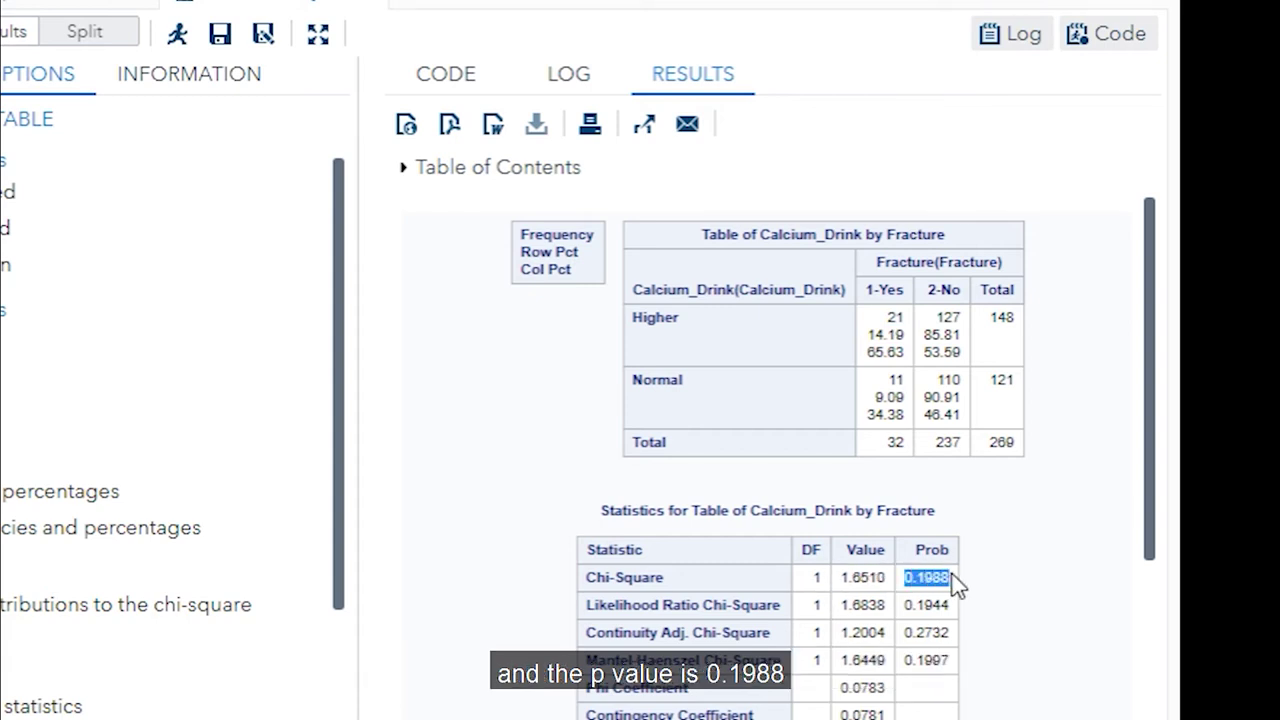
Highlight the odds ratio 1.6535 and its 95% confidence limits 0.7634–3.5815.
scroll(1054, 590, down, 1)
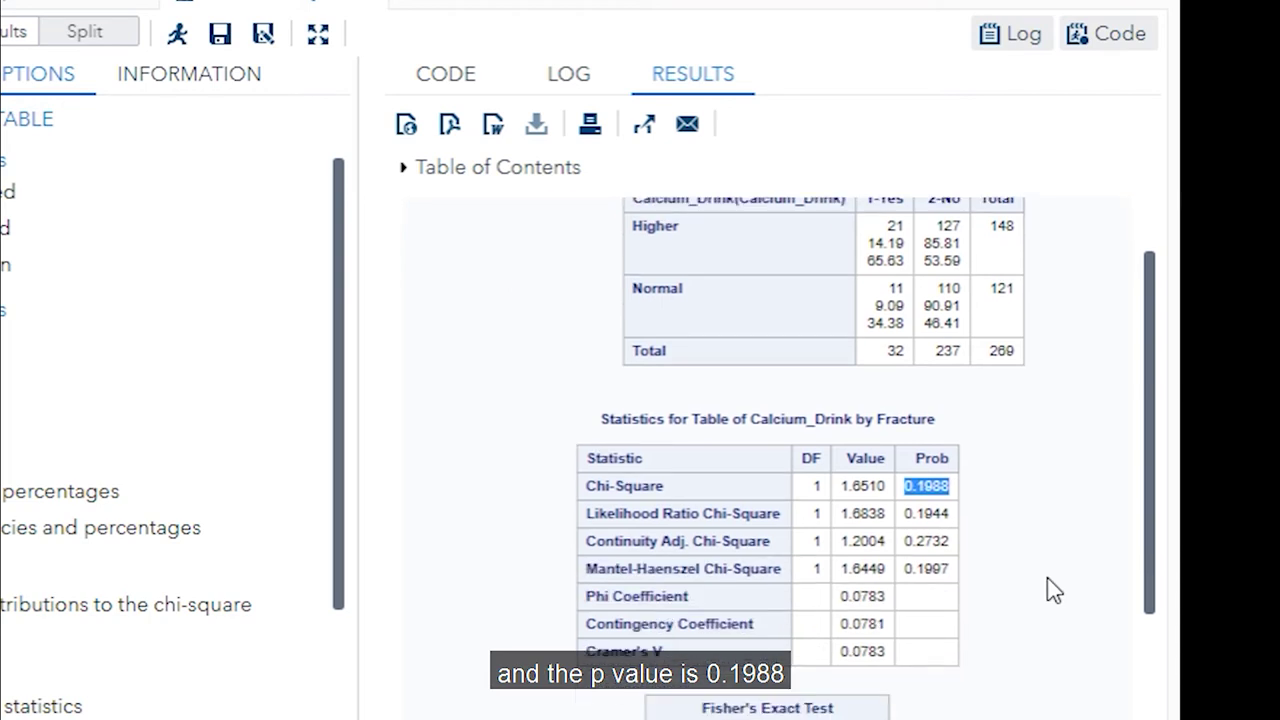
scroll(1054, 590, down, 3)
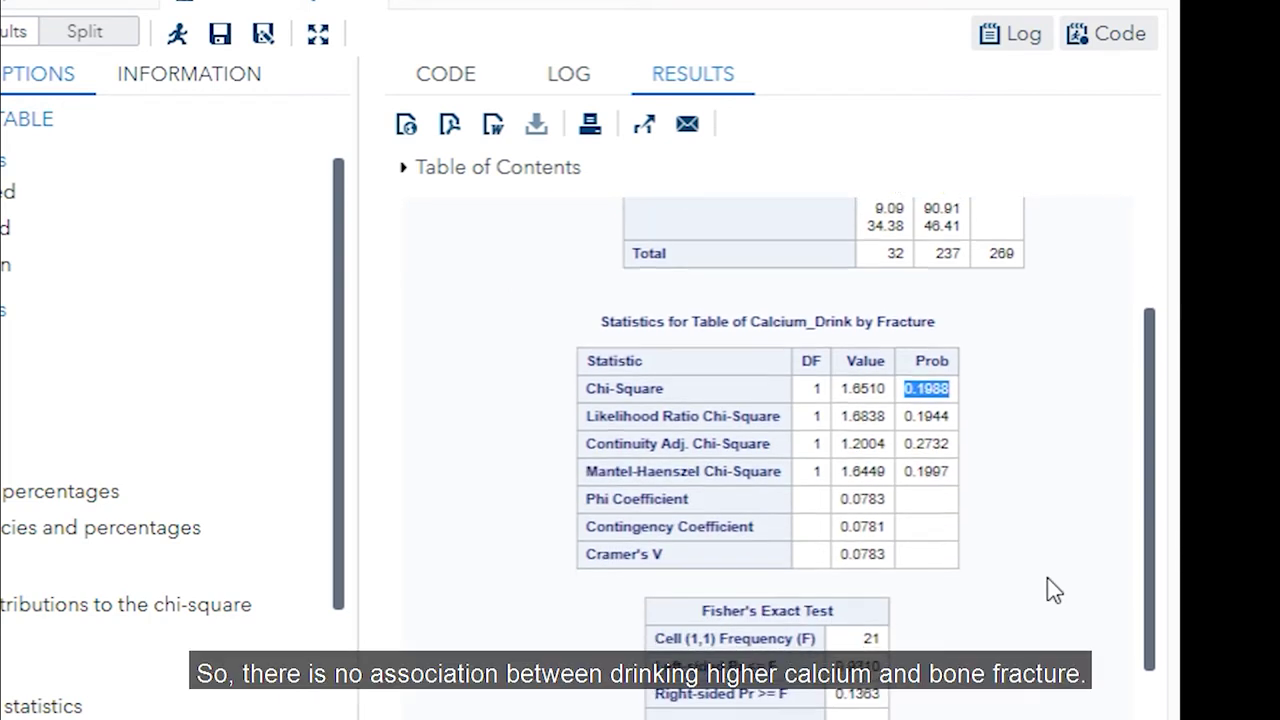
scroll(1054, 590, up, 1)
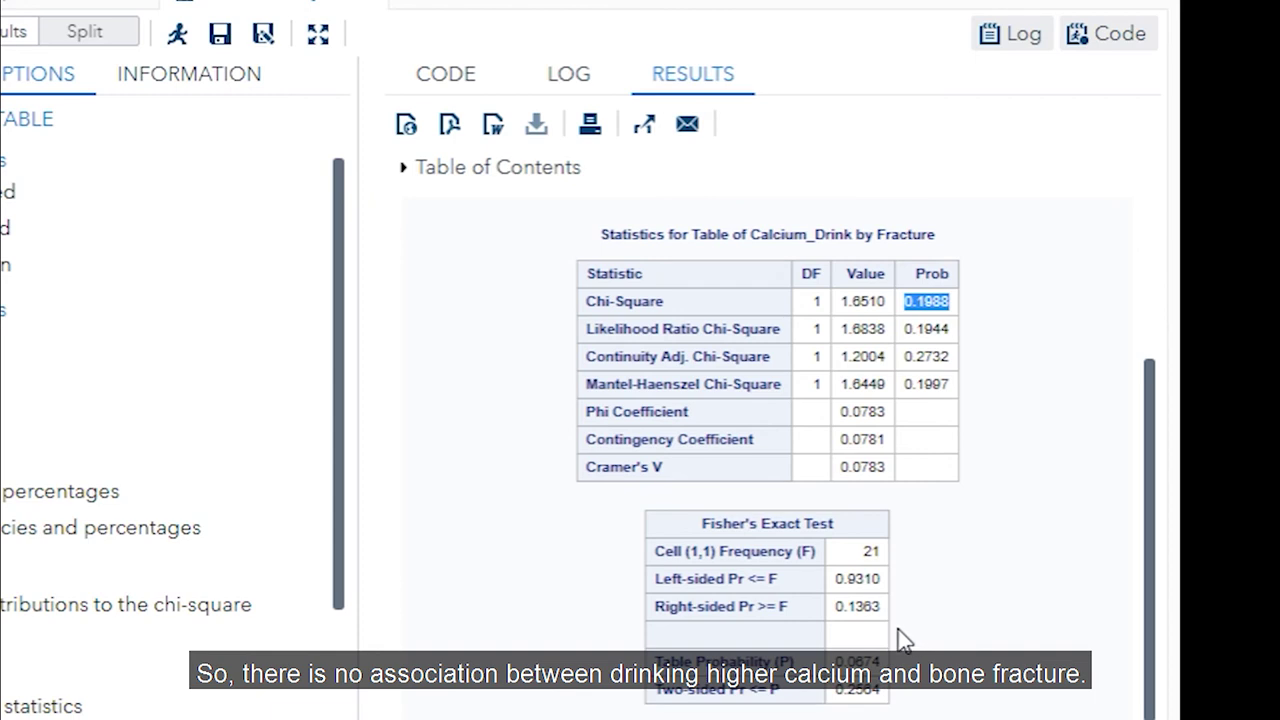
scroll(840, 503, up, 1)
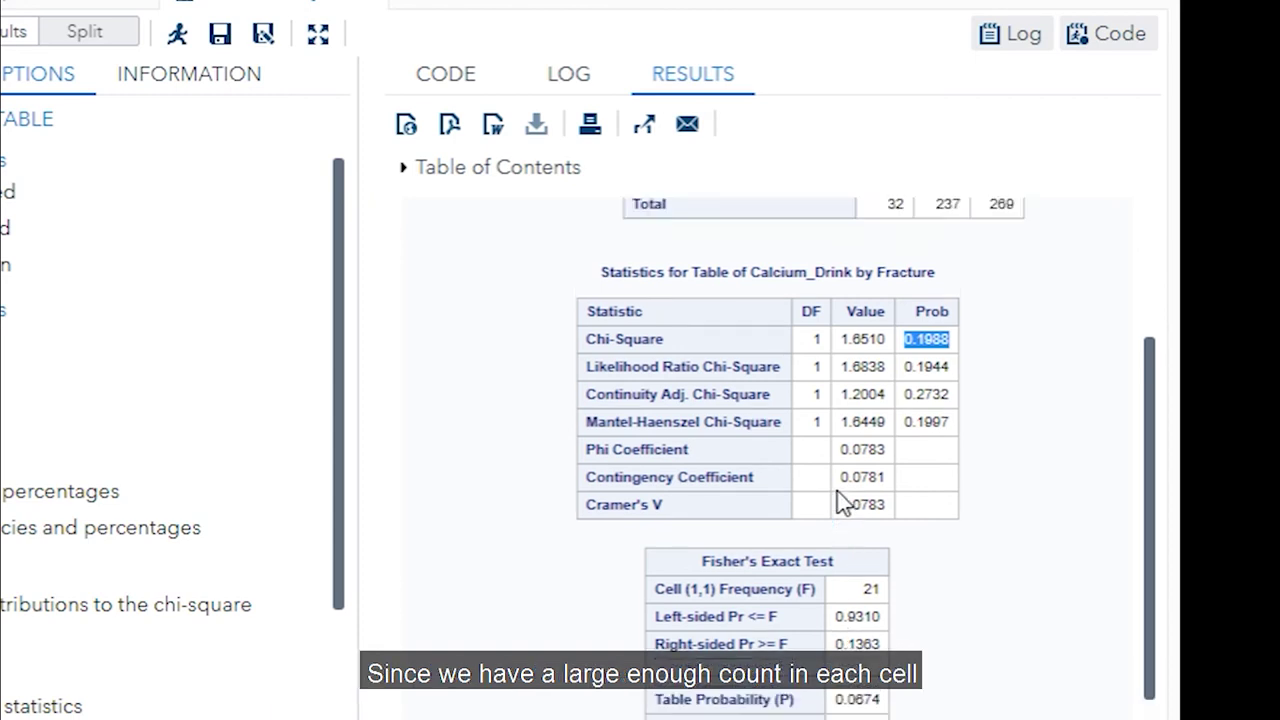
scroll(840, 503, up, 3)
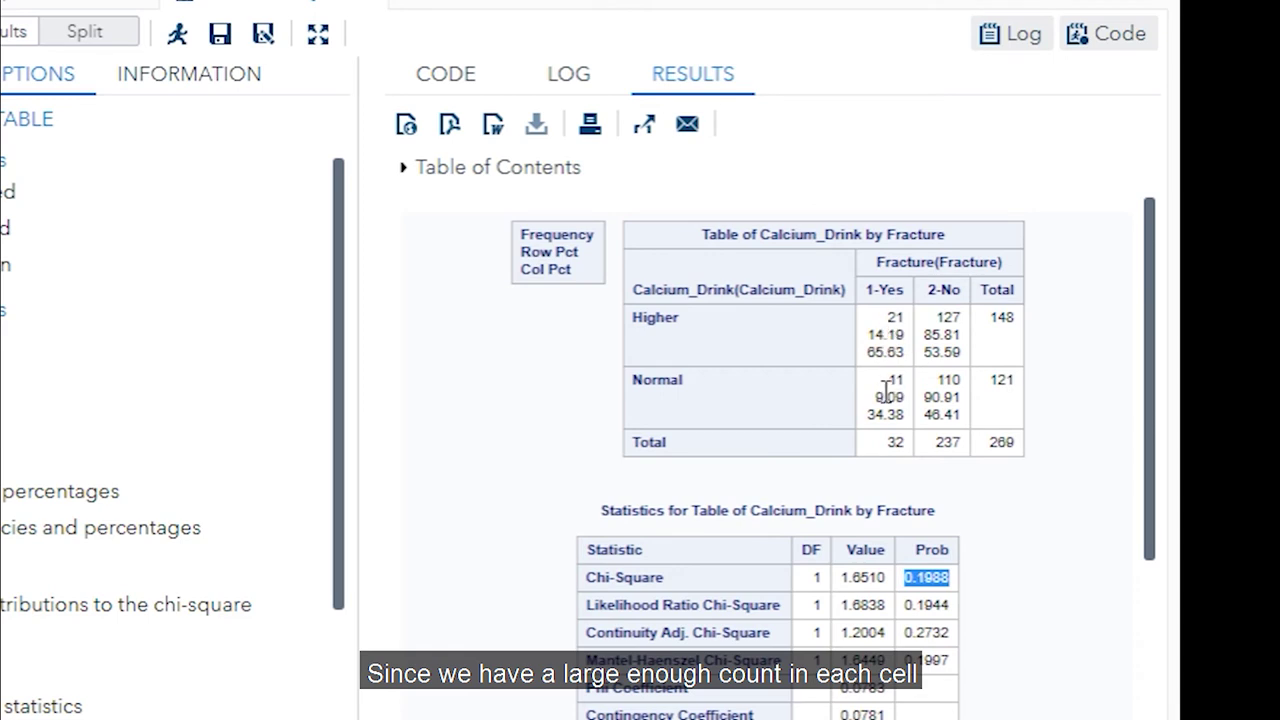
scroll(918, 660, down, 3)
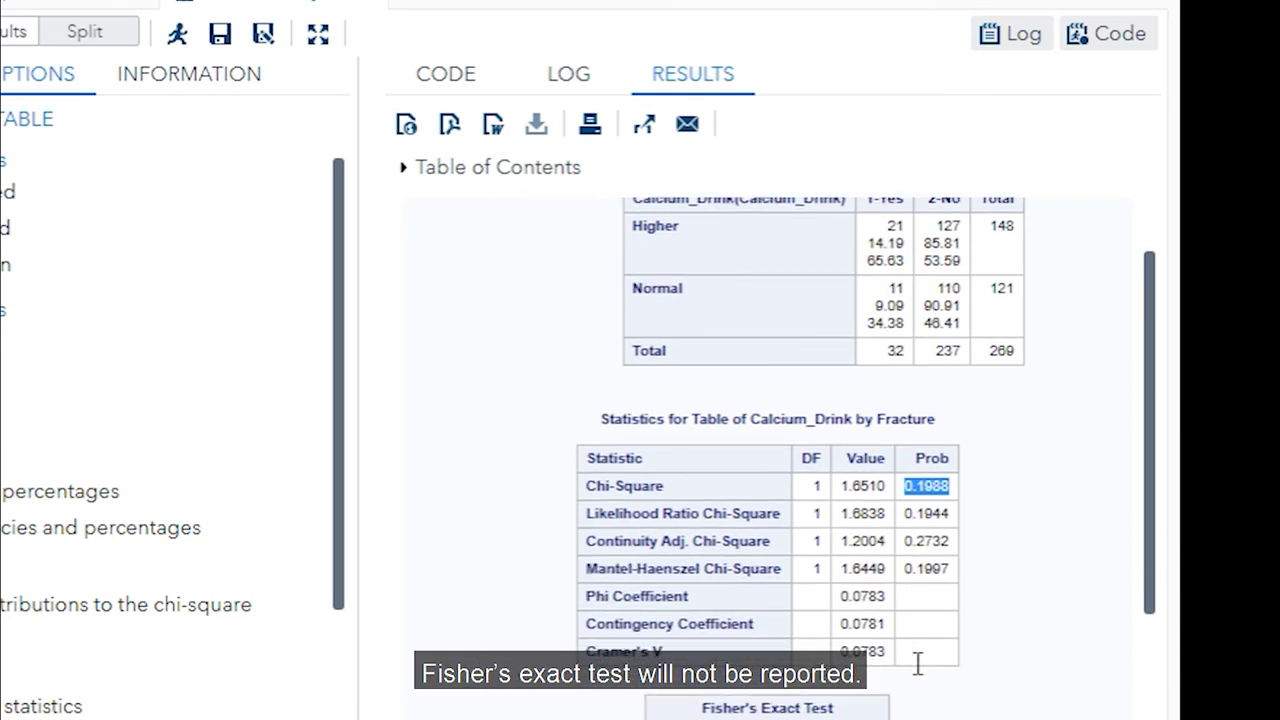
scroll(777, 622, down, 4)
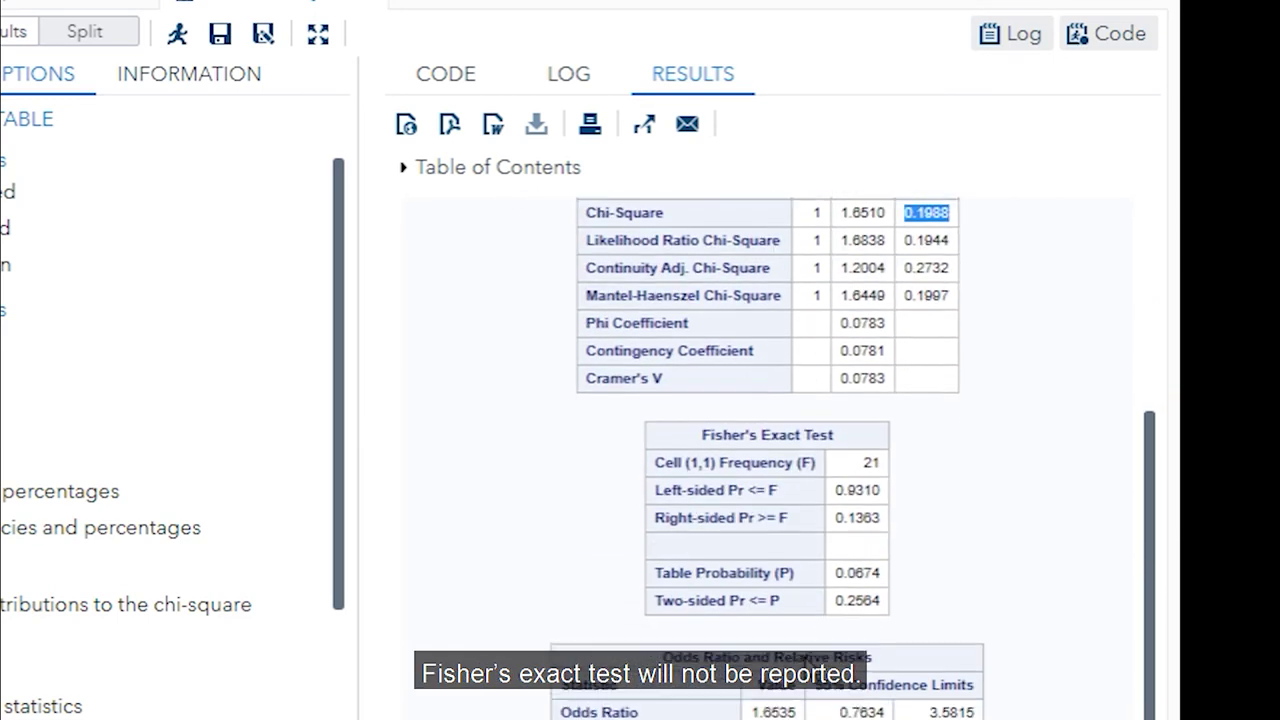
drag(664, 591, 880, 600)
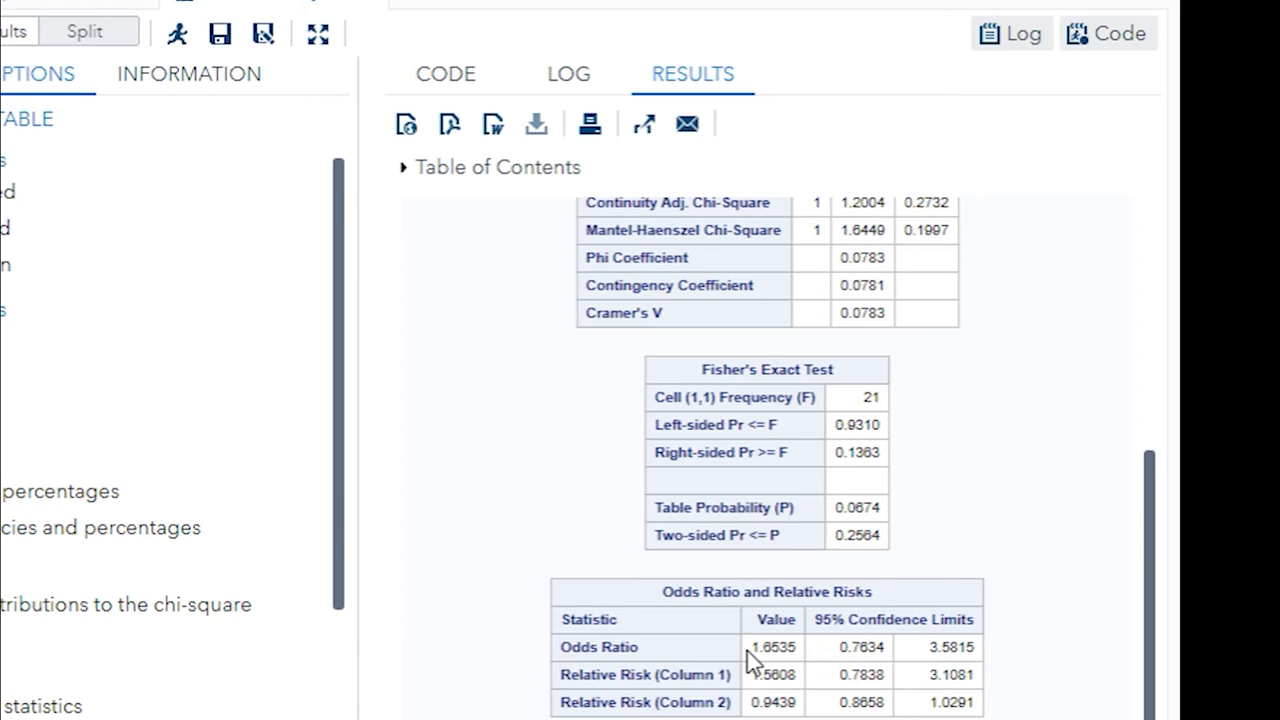
drag(752, 647, 803, 651)
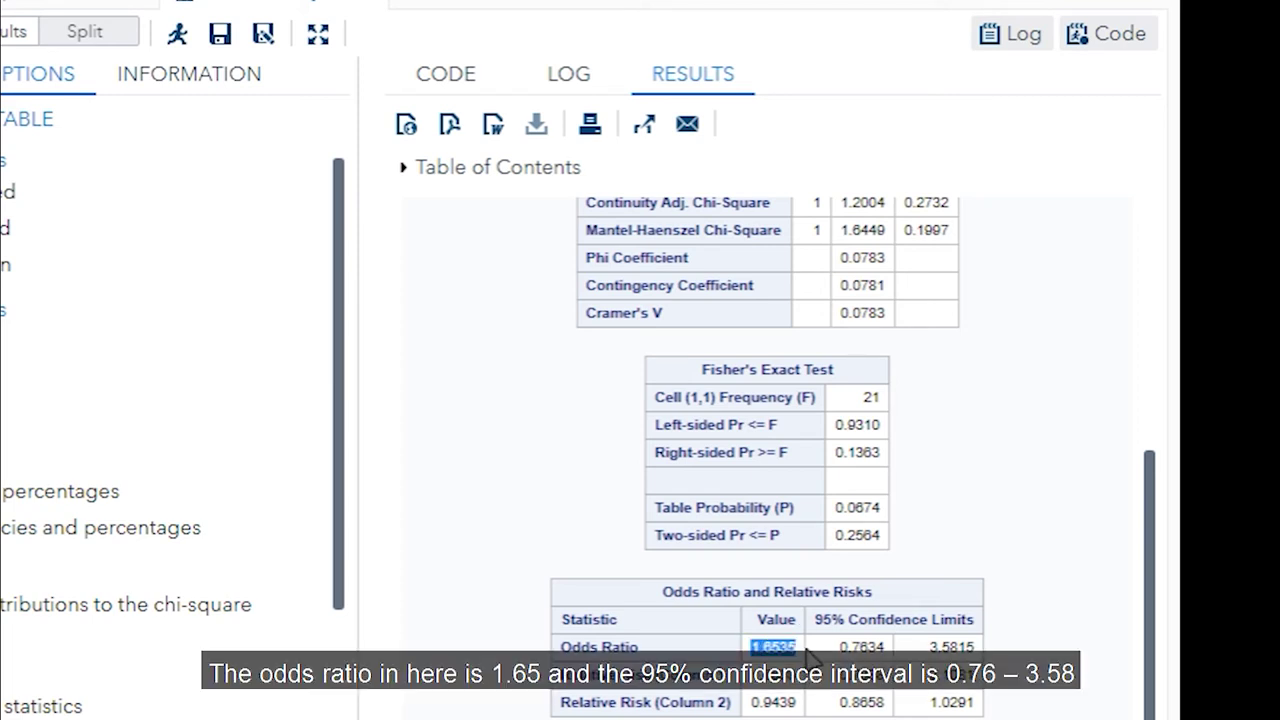
double_click(838, 648)
drag(864, 640, 933, 650)
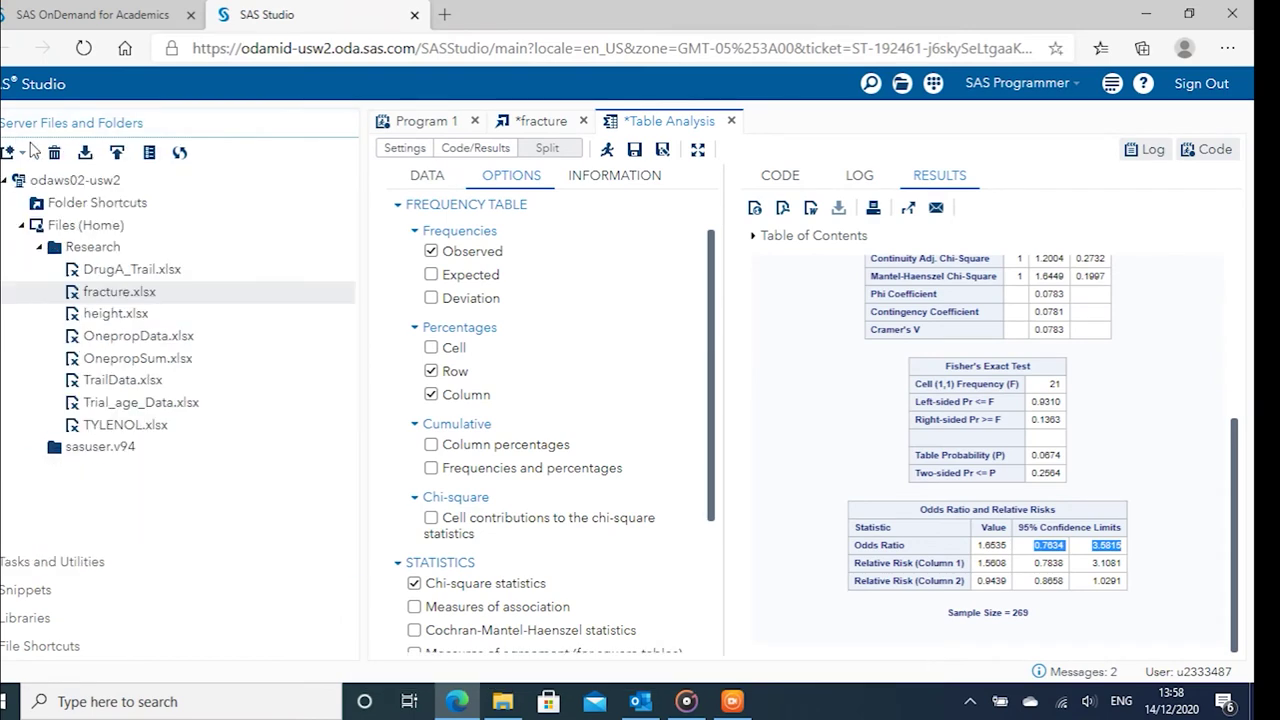
Upload Sum_fracture.xlsx into the Research folder.
click(102, 247)
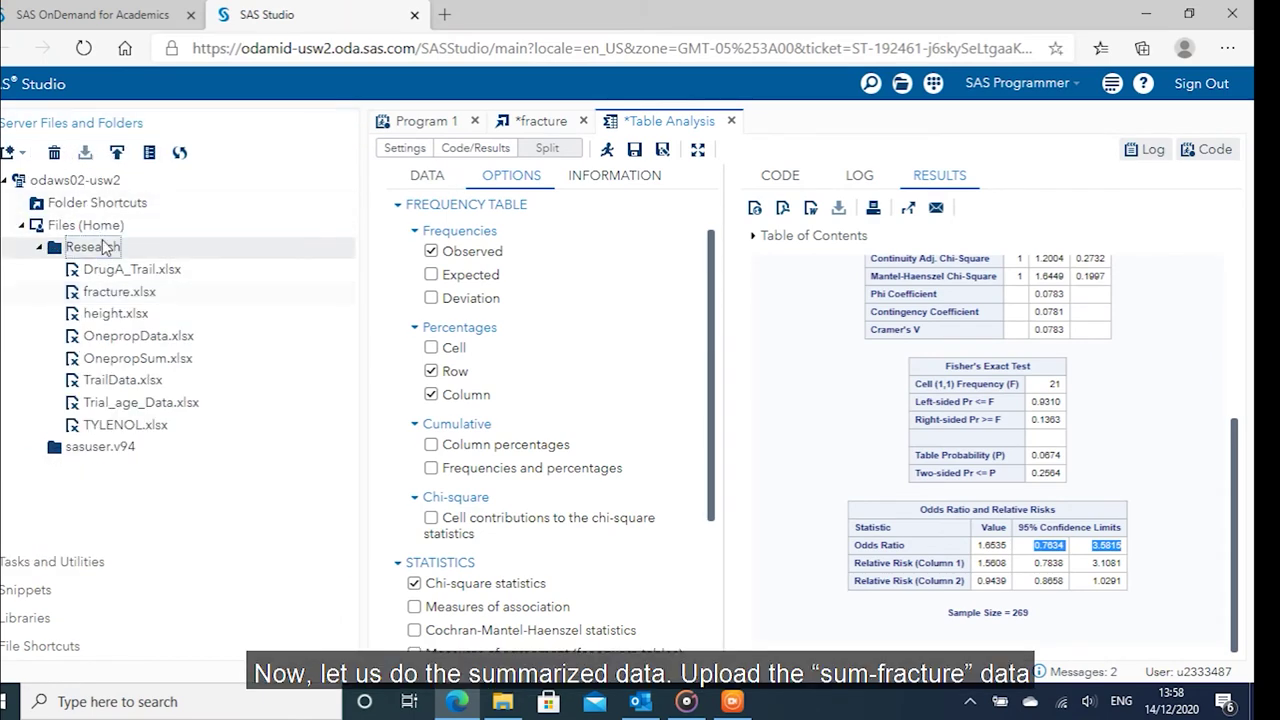
click(117, 153)
click(622, 383)
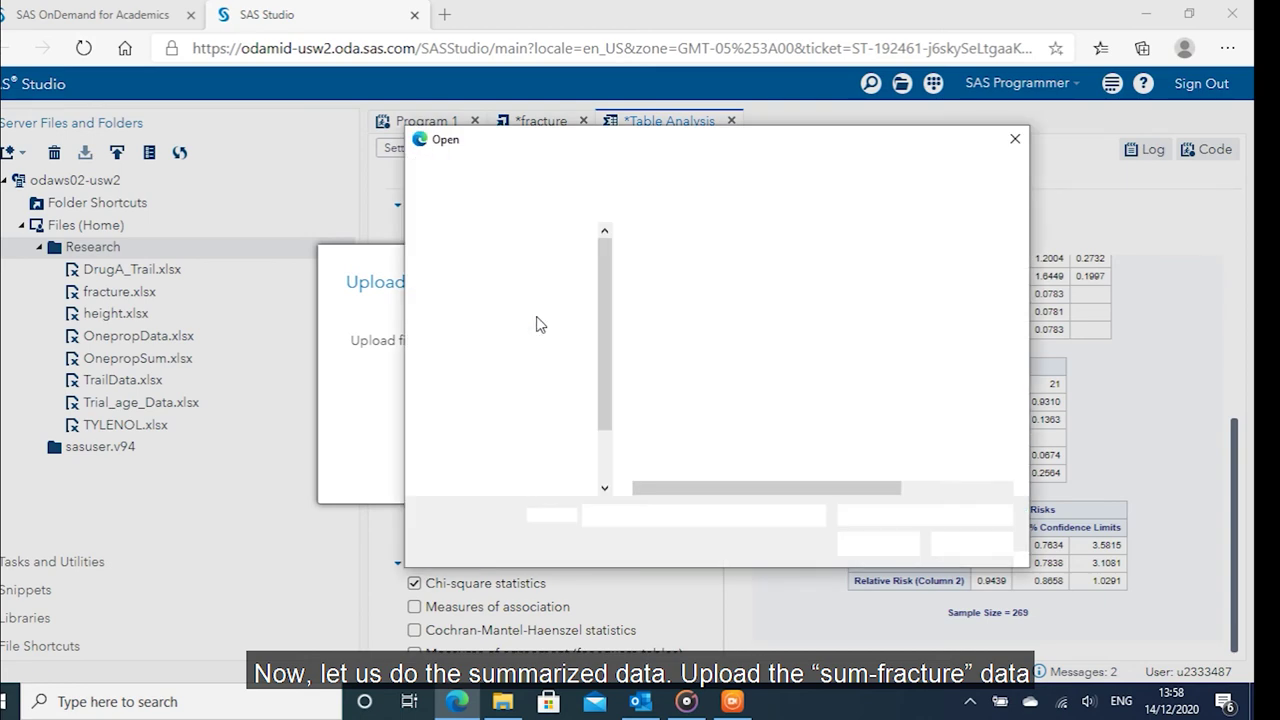
click(700, 405)
click(878, 548)
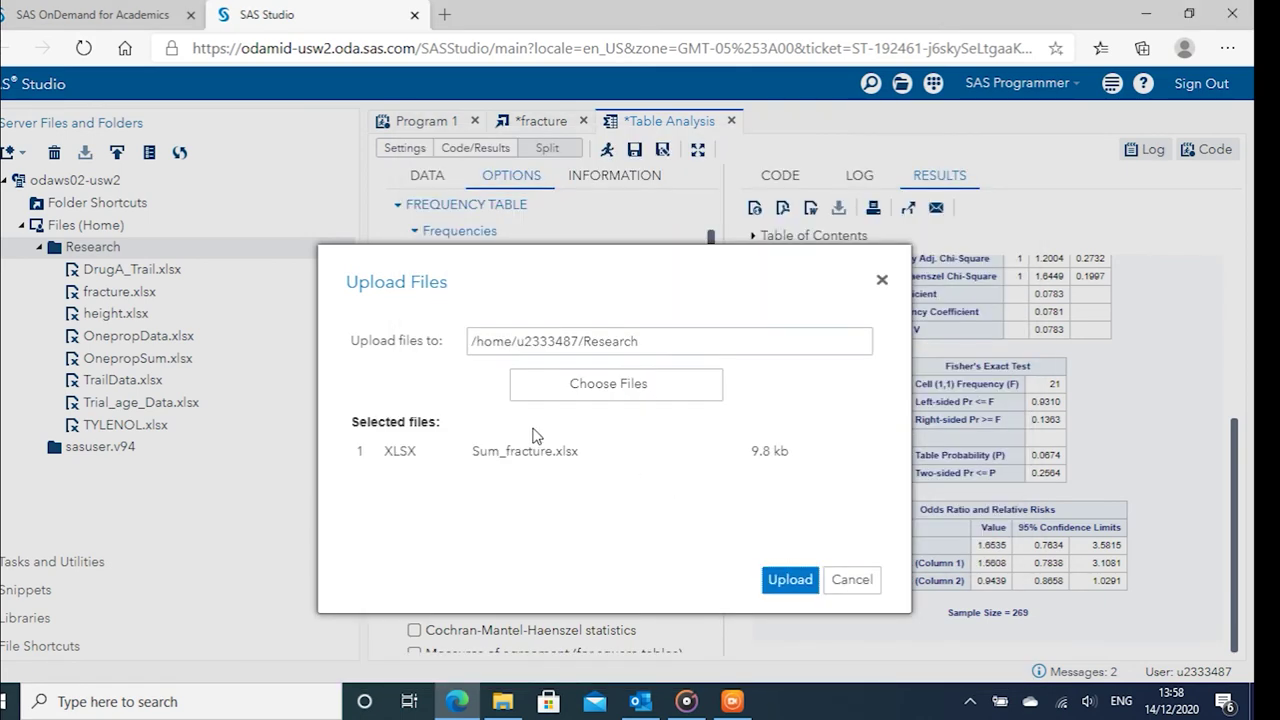
click(790, 580)
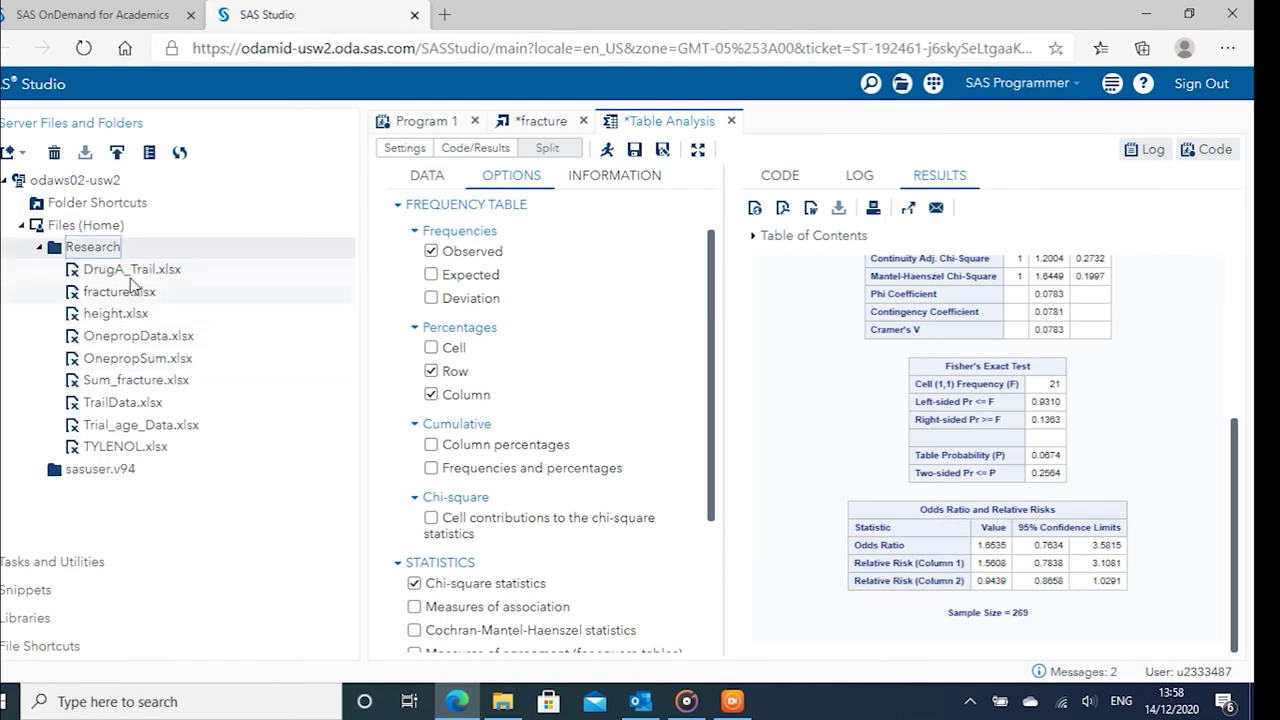
Import Sum_fracture.xlsx as WORK.IMPORT1, holding 4 observations and 3 variables.
right_click(135, 380)
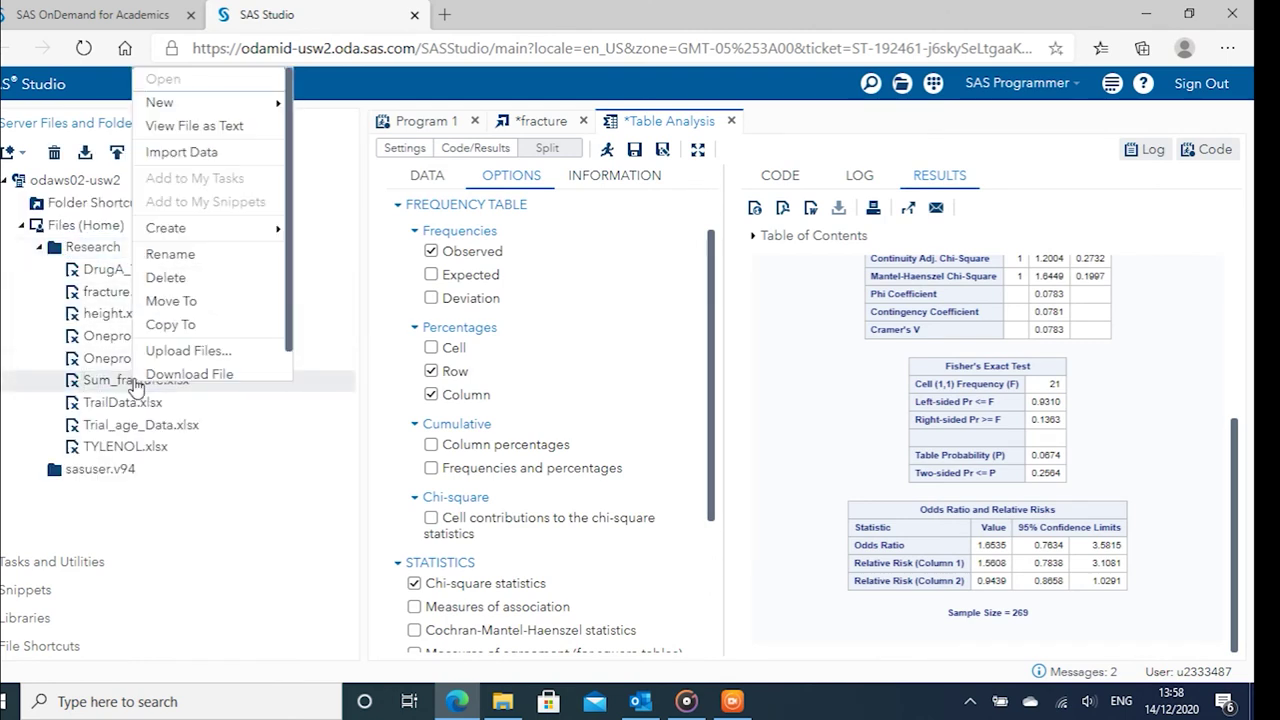
click(181, 151)
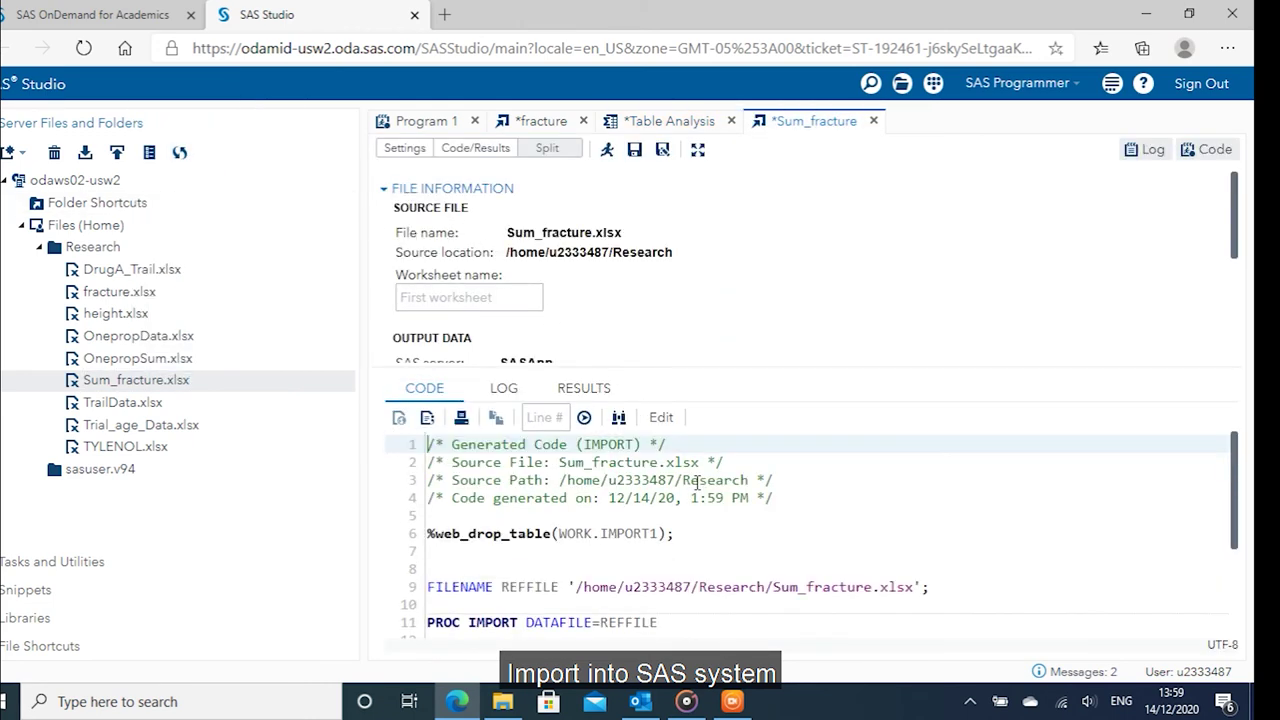
click(606, 149)
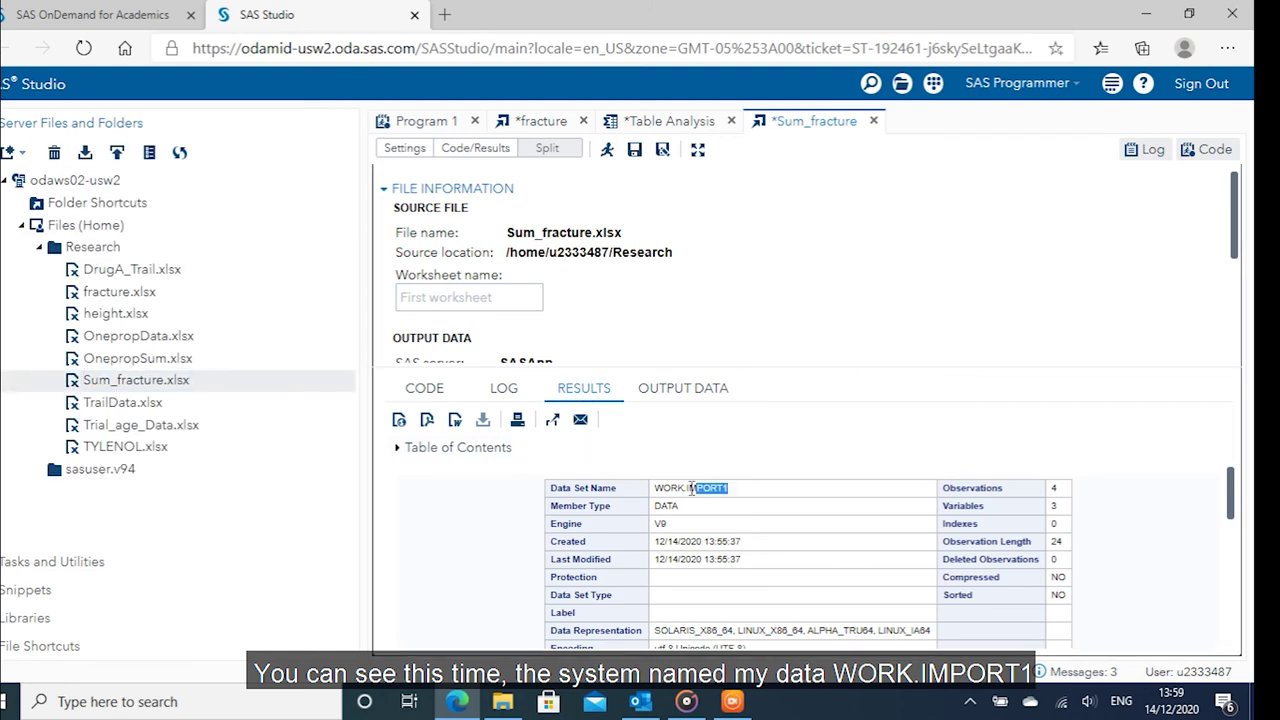
drag(692, 488, 657, 494)
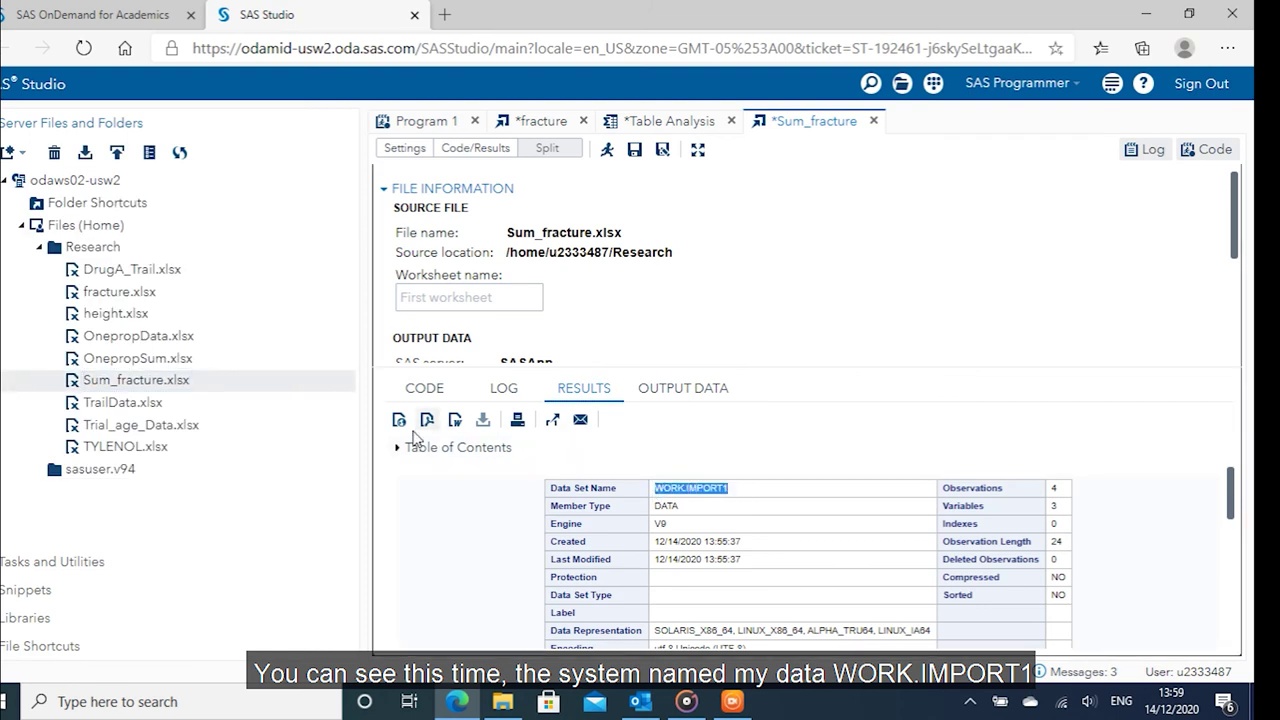
click(125, 566)
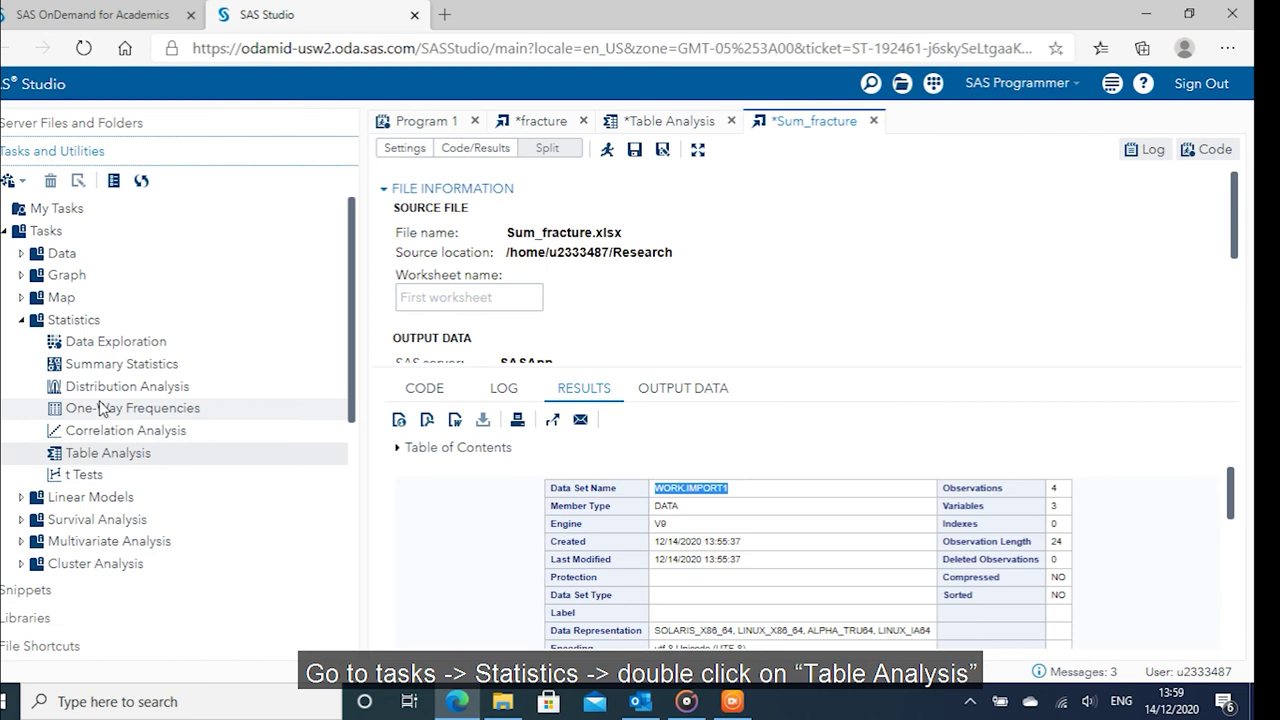
Start a Table Analysis of WORK.IMPORT1 with Calcium_Drink rows and Fracture columns.
double_click(90, 452)
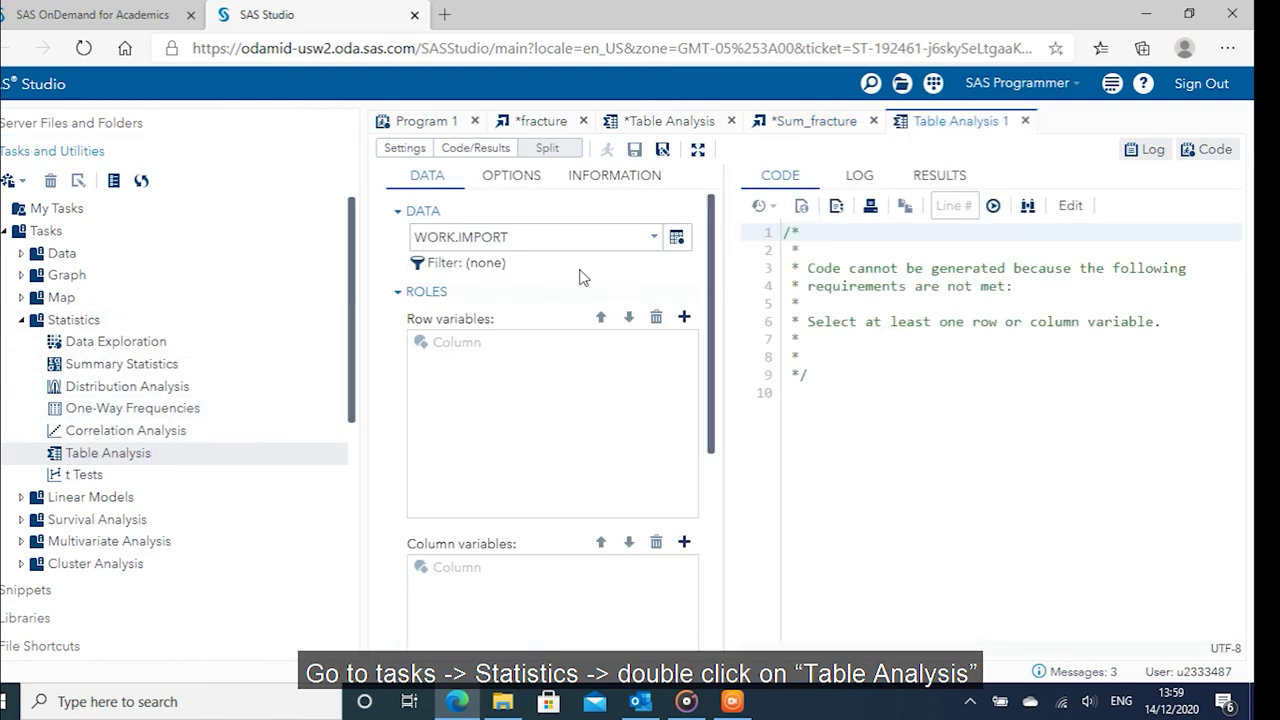
click(676, 237)
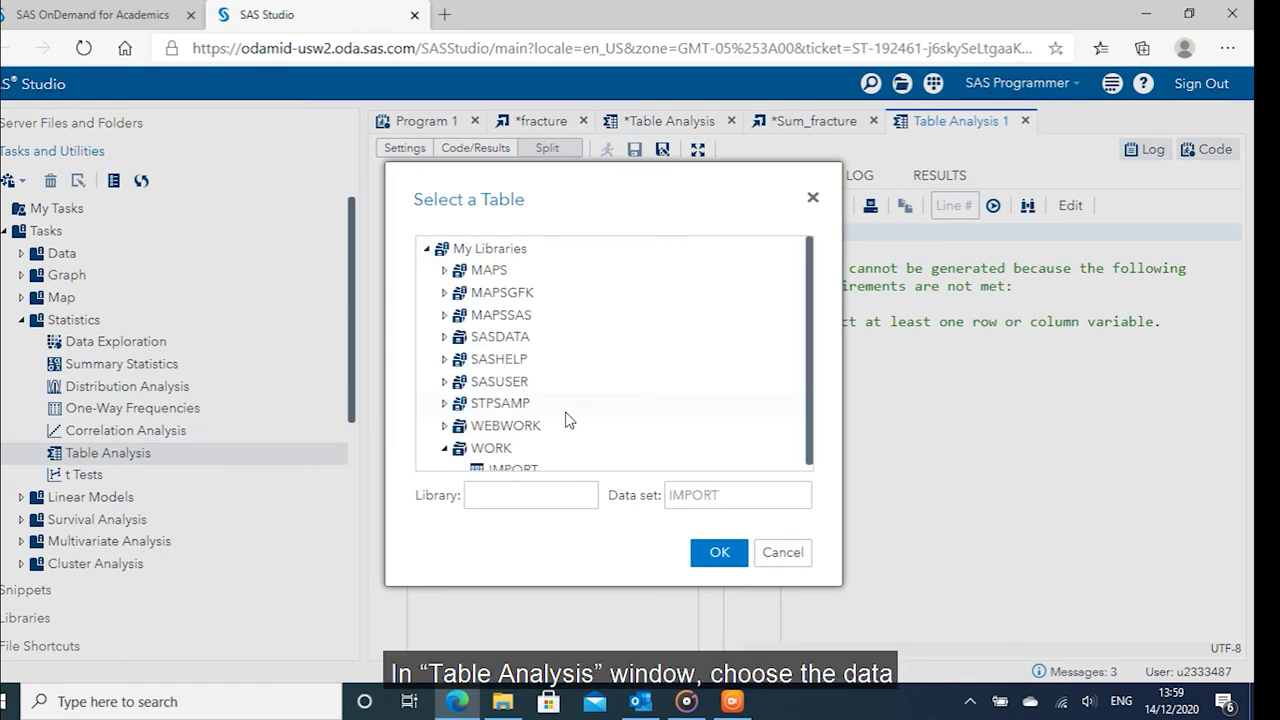
double_click(515, 456)
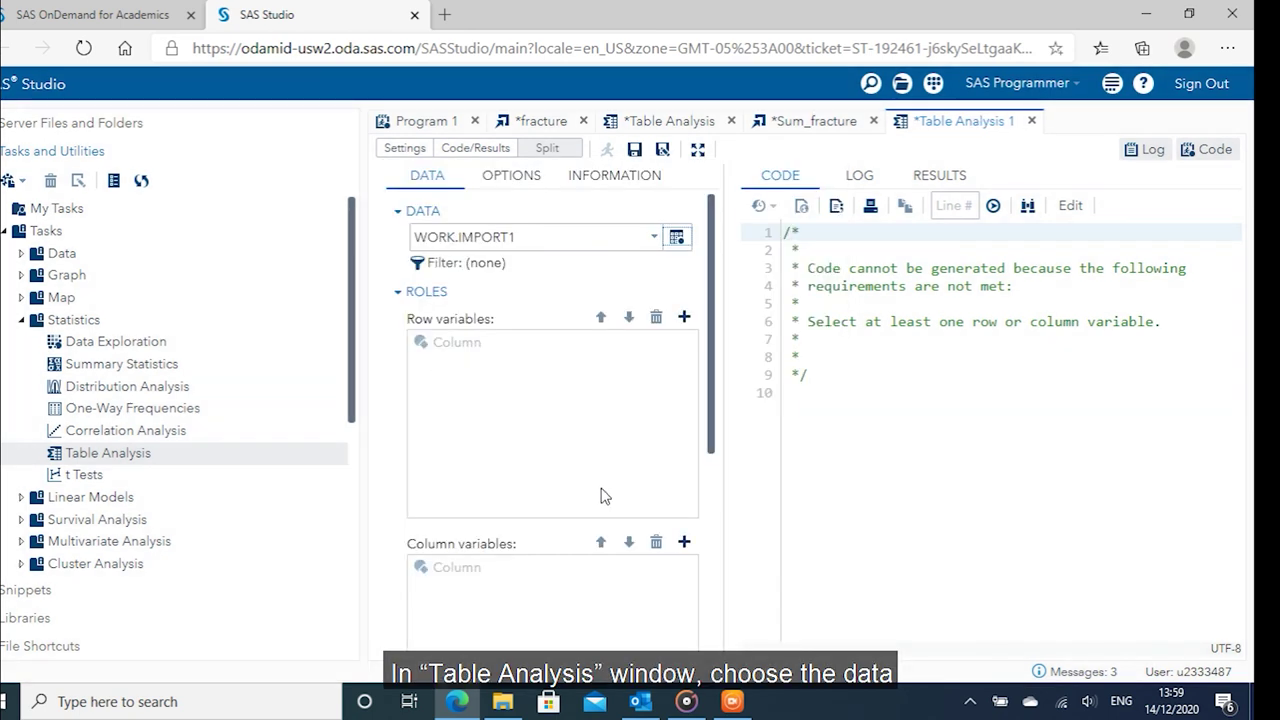
drag(519, 241, 421, 244)
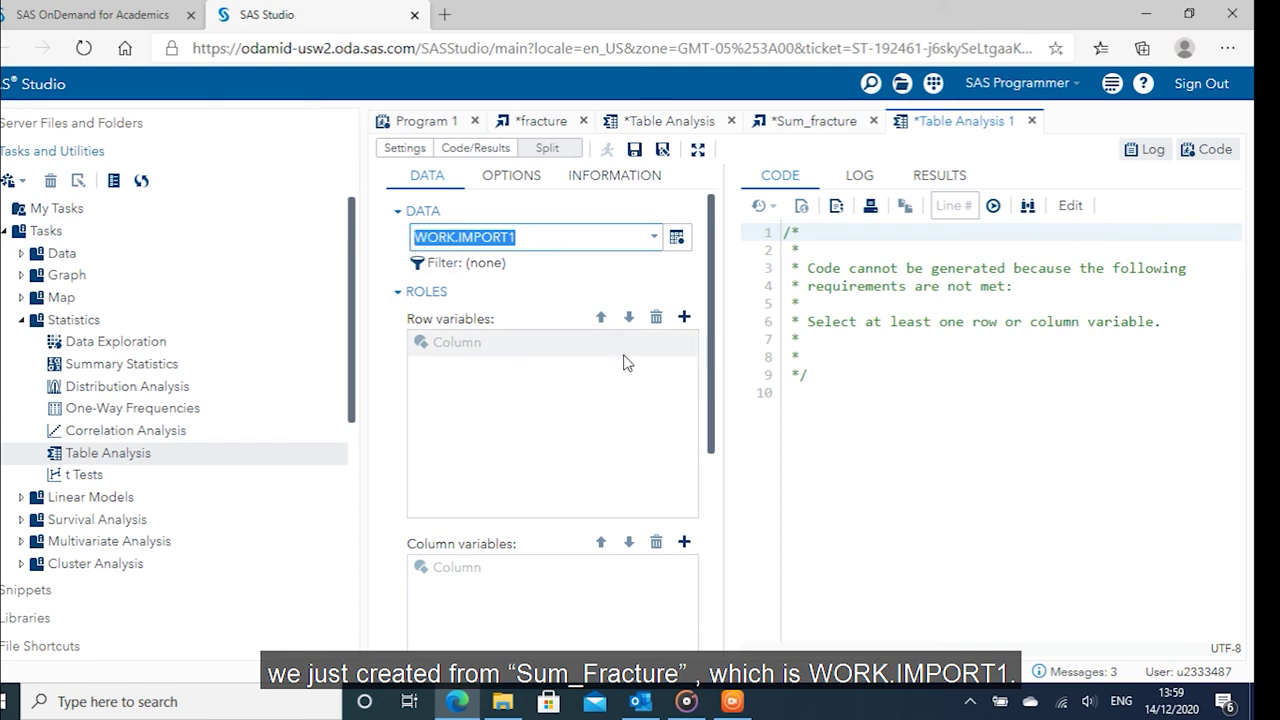
click(684, 317)
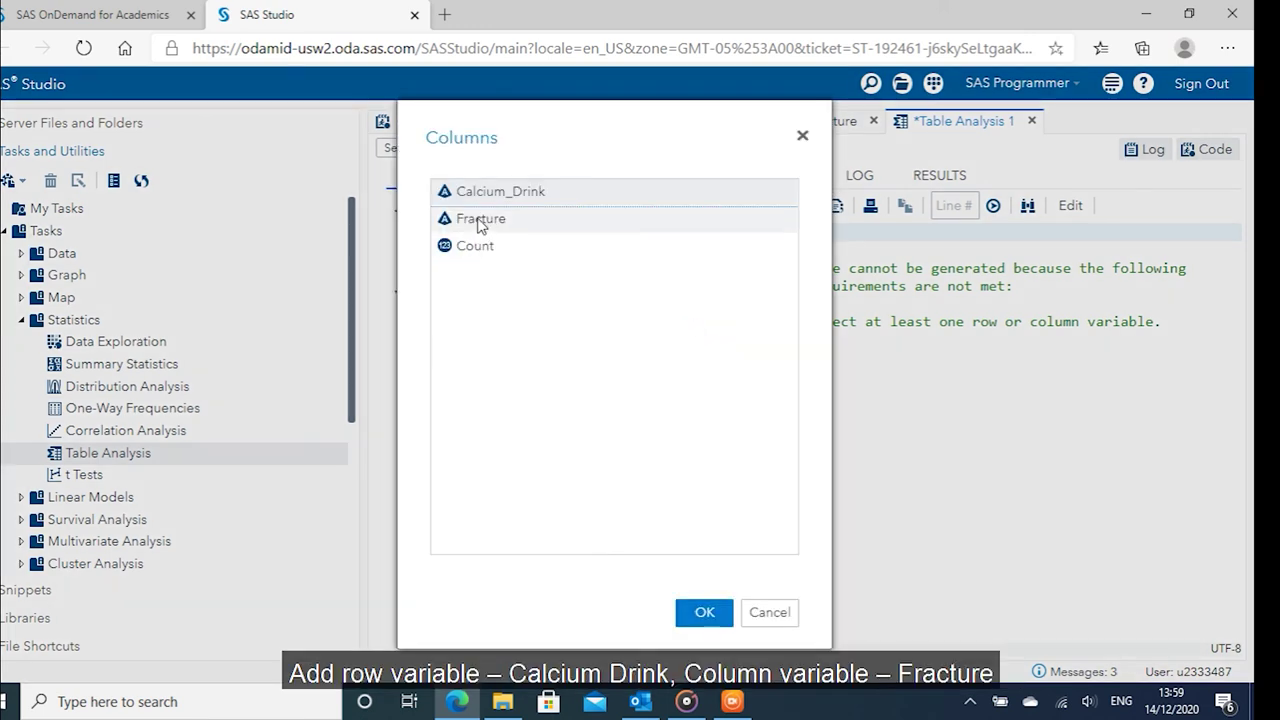
click(704, 613)
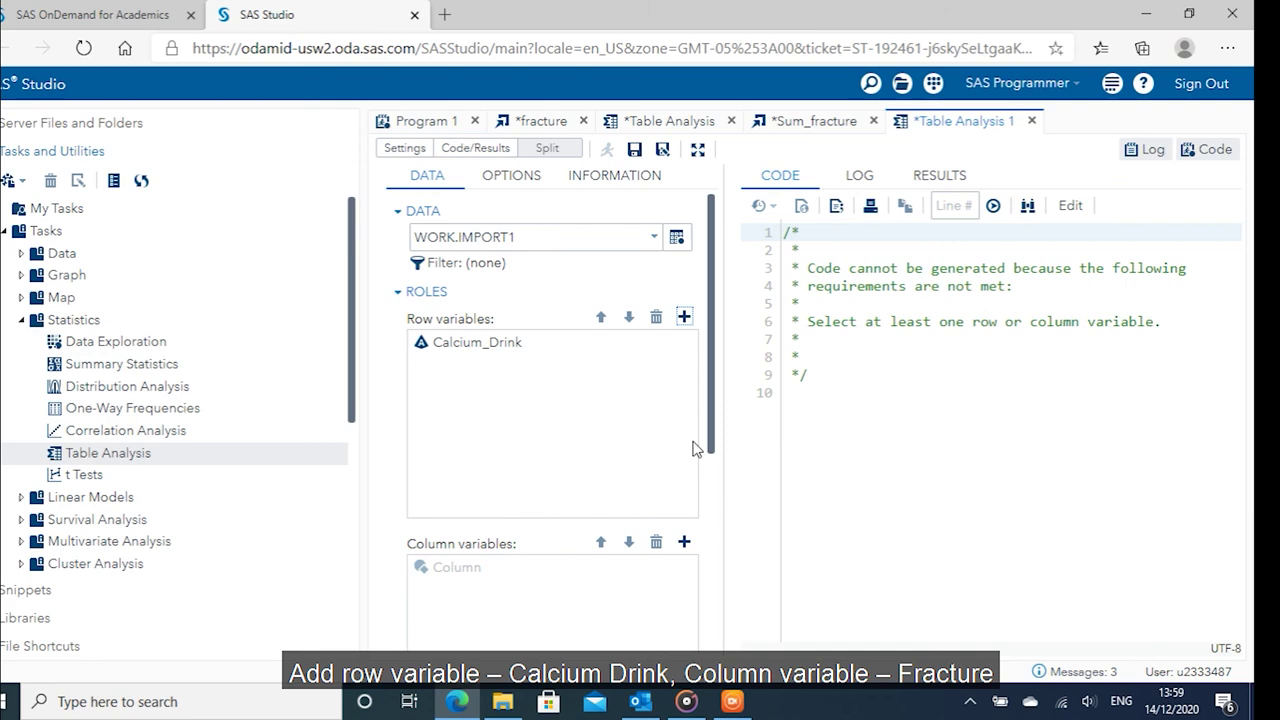
click(684, 541)
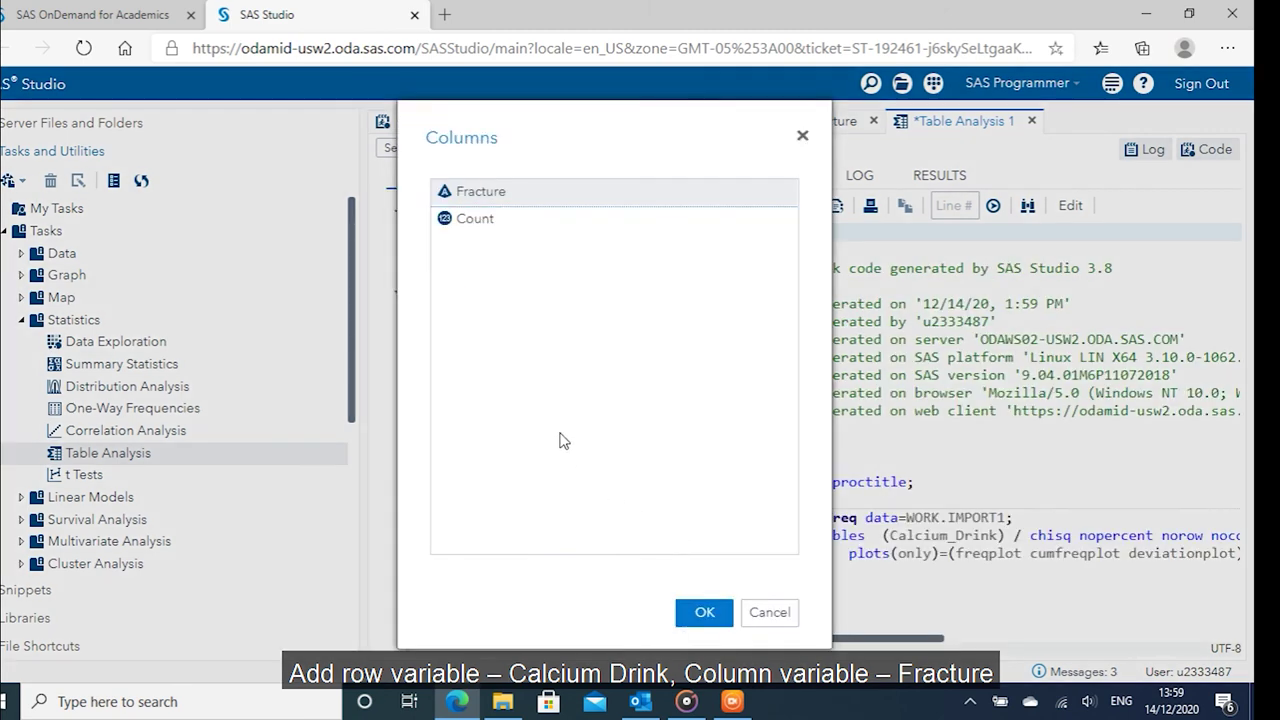
click(481, 194)
click(704, 613)
Add Count as the frequency count variable.
scroll(620, 580, down, 5)
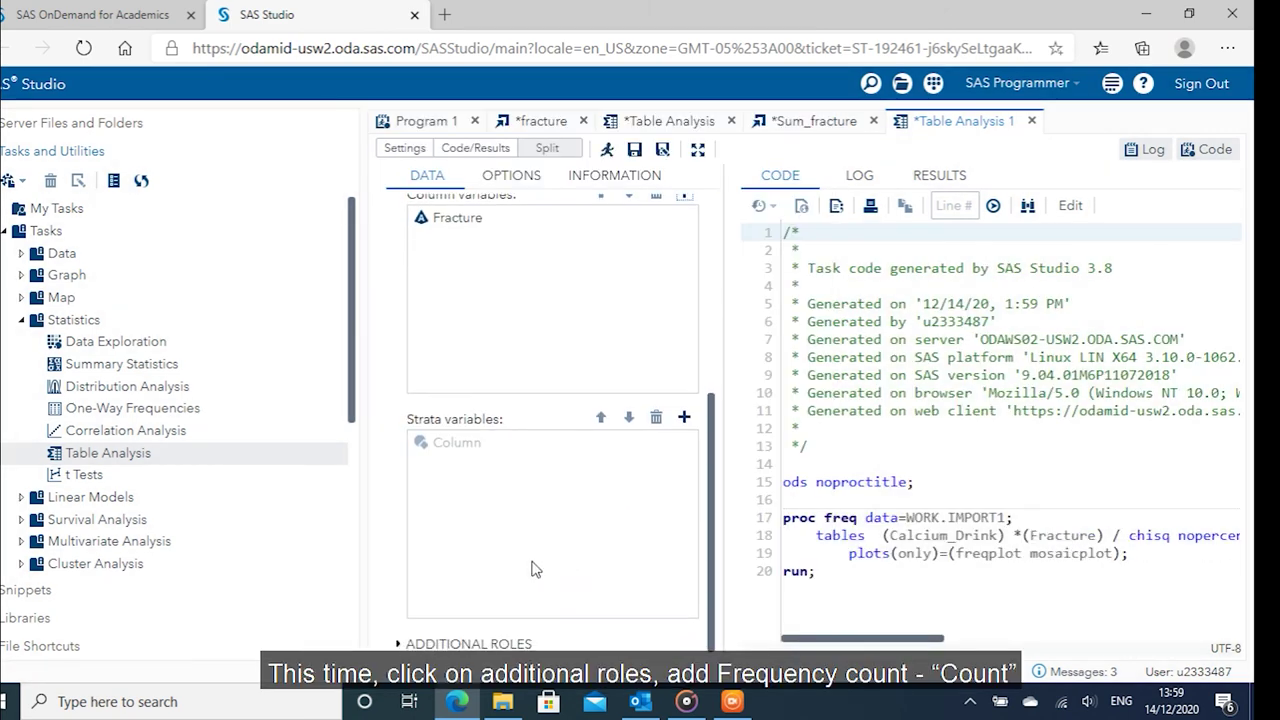
click(416, 645)
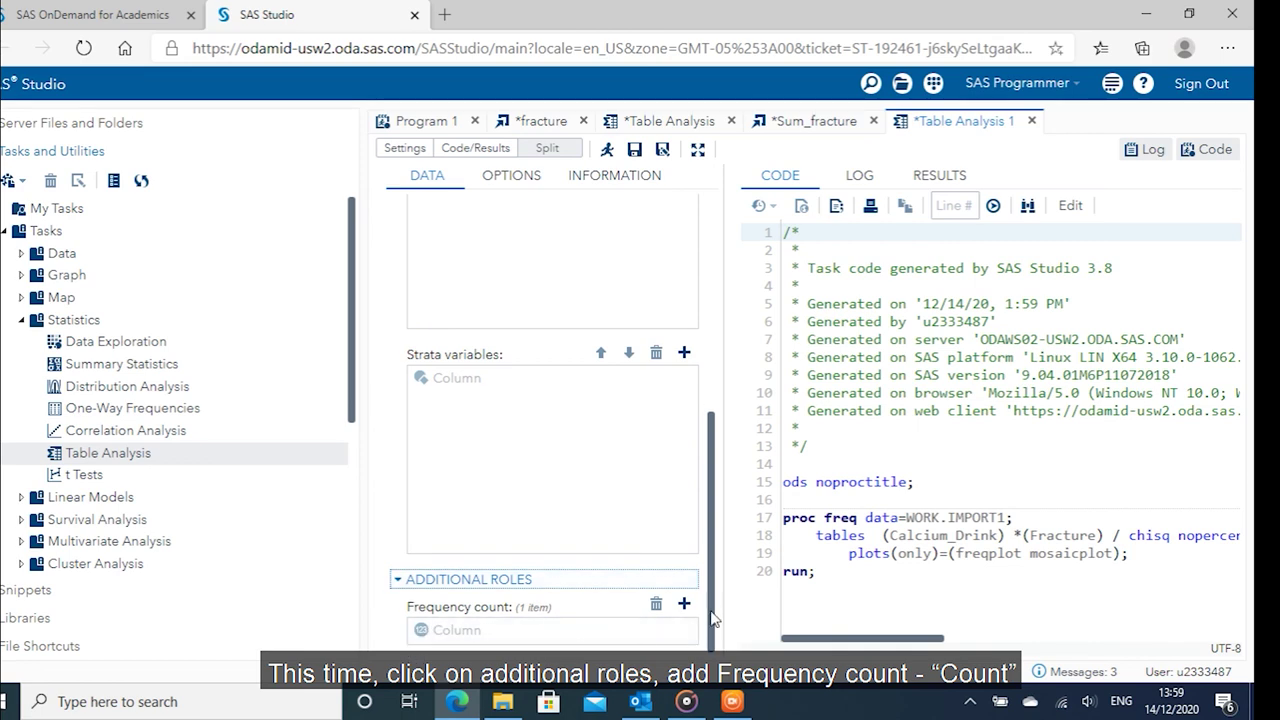
click(684, 605)
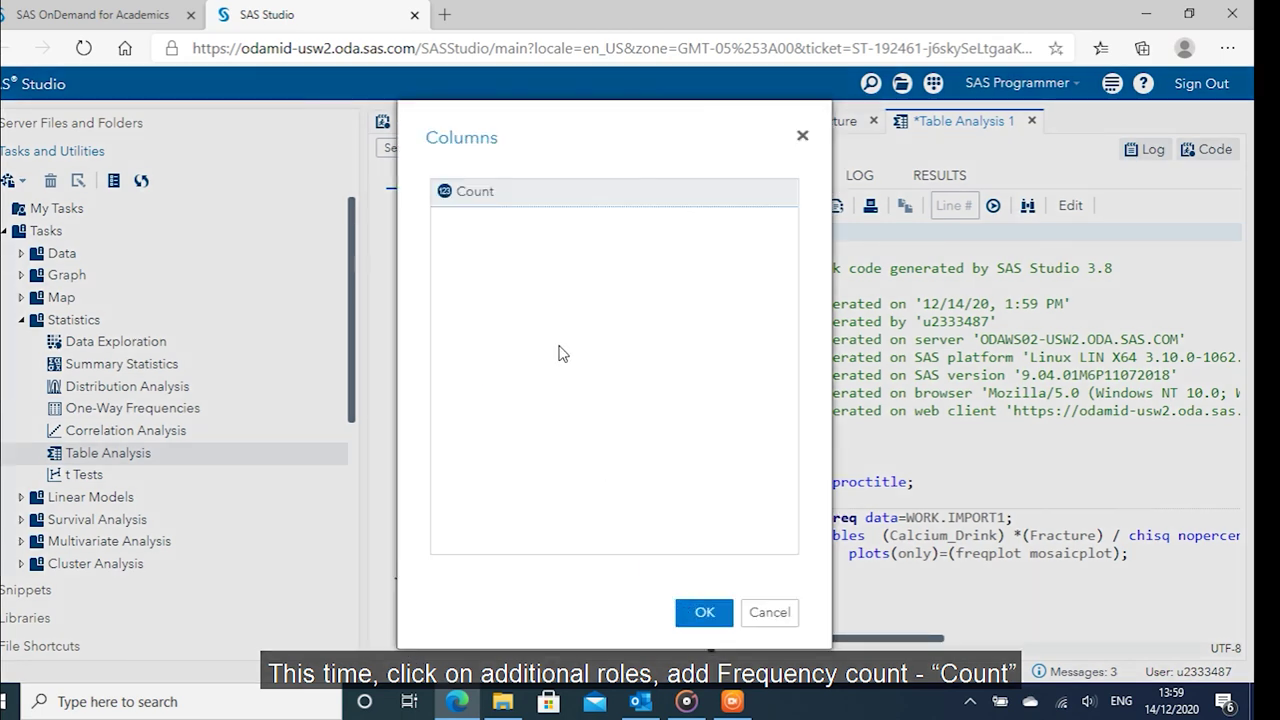
click(698, 614)
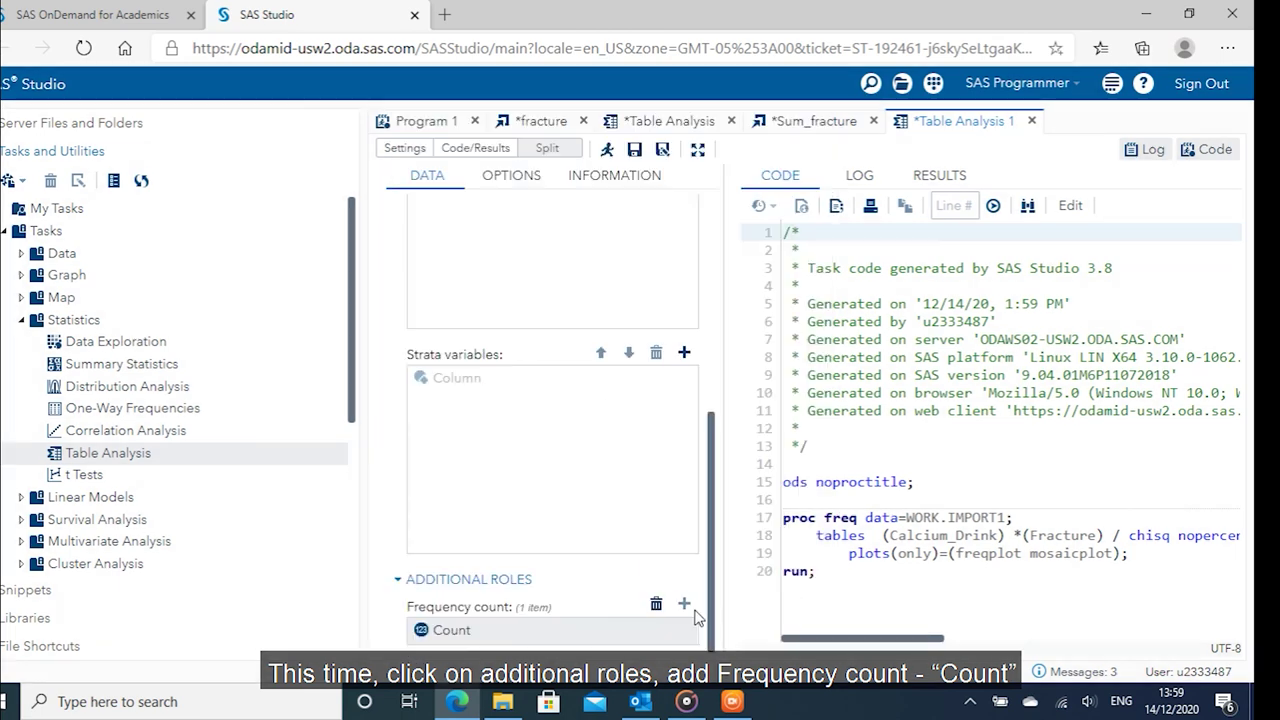
Suppress plots, add row and column percentages, and run the weighted WORK.IMPORT1 analysis.
click(514, 178)
click(399, 211)
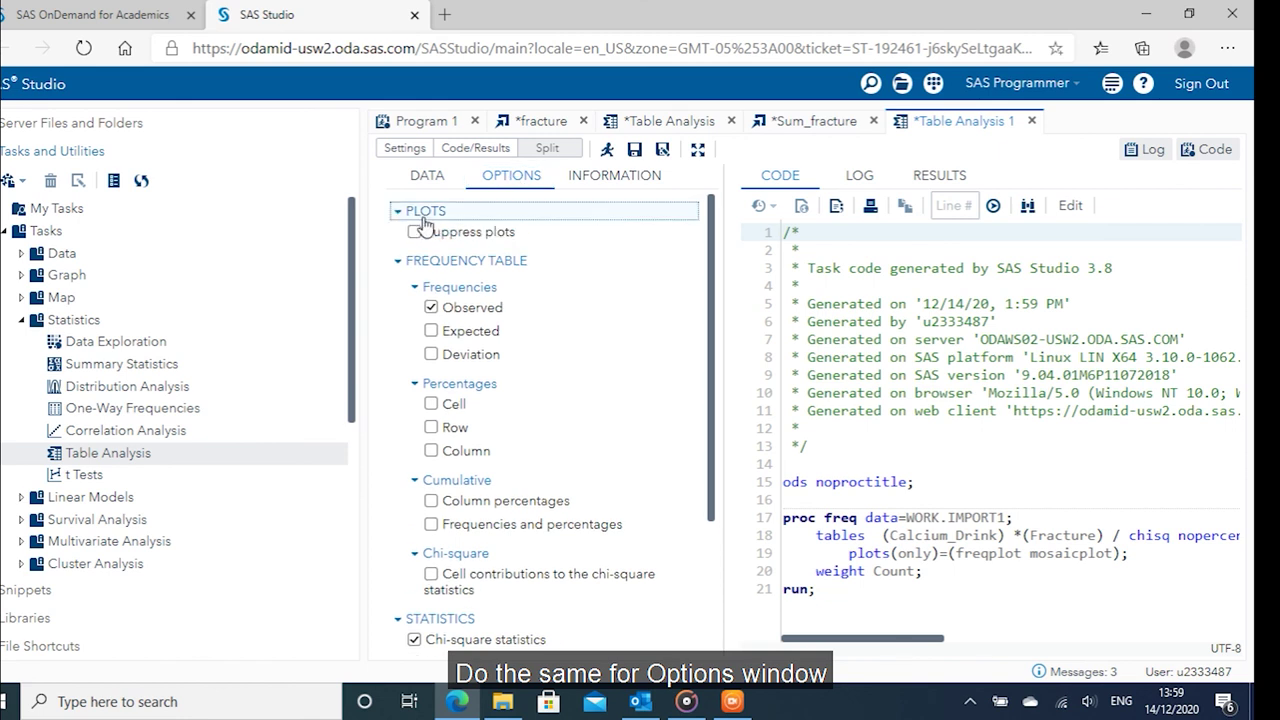
click(414, 231)
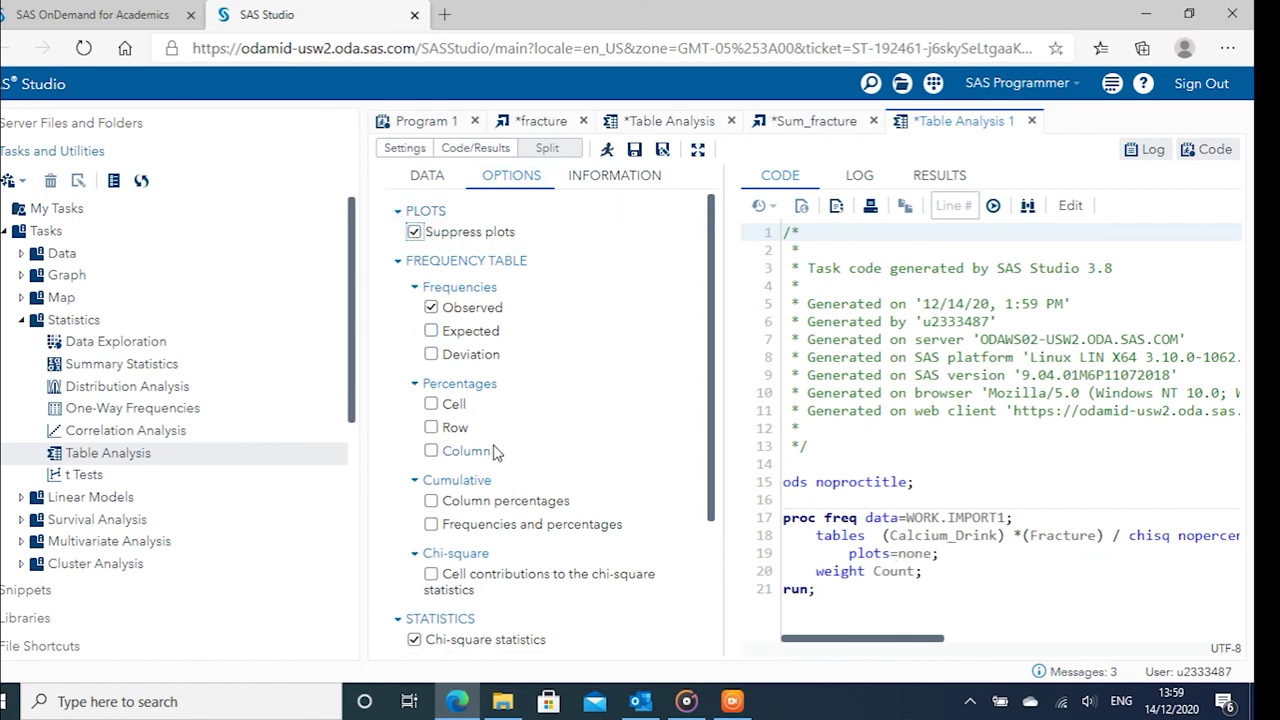
click(430, 428)
click(430, 451)
scroll(500, 591, down, 3)
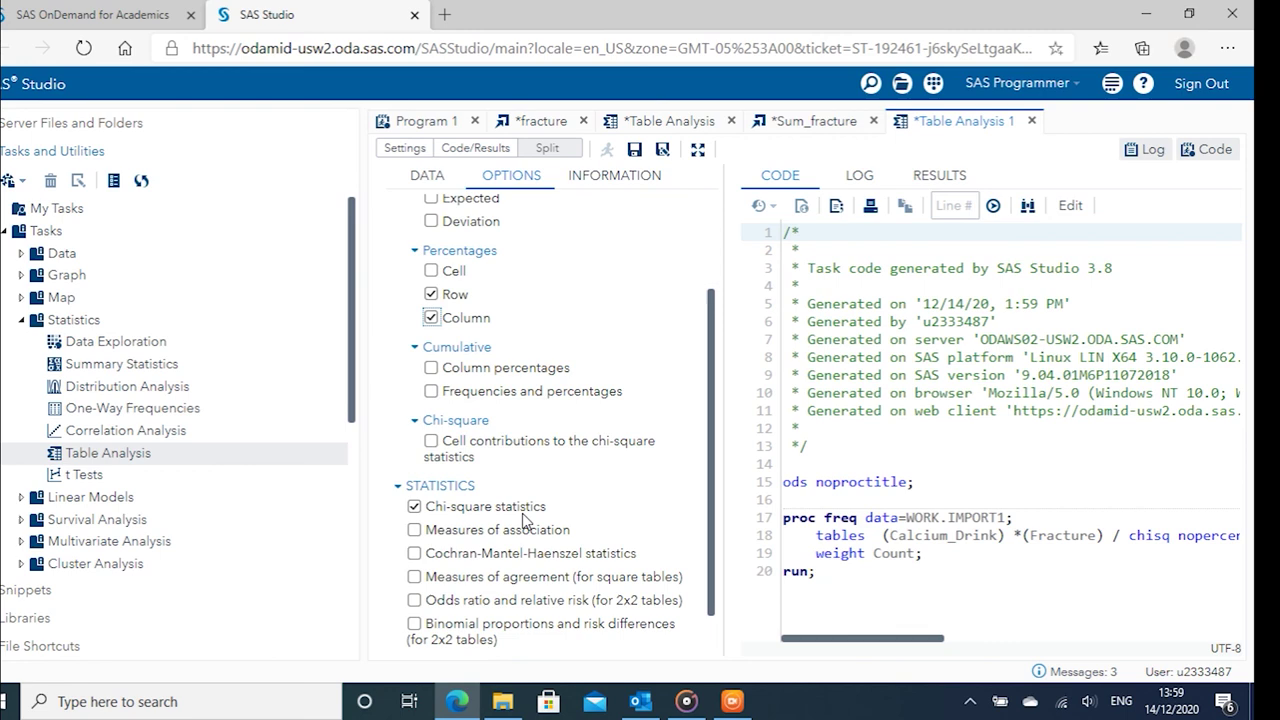
scroll(524, 519, down, 1)
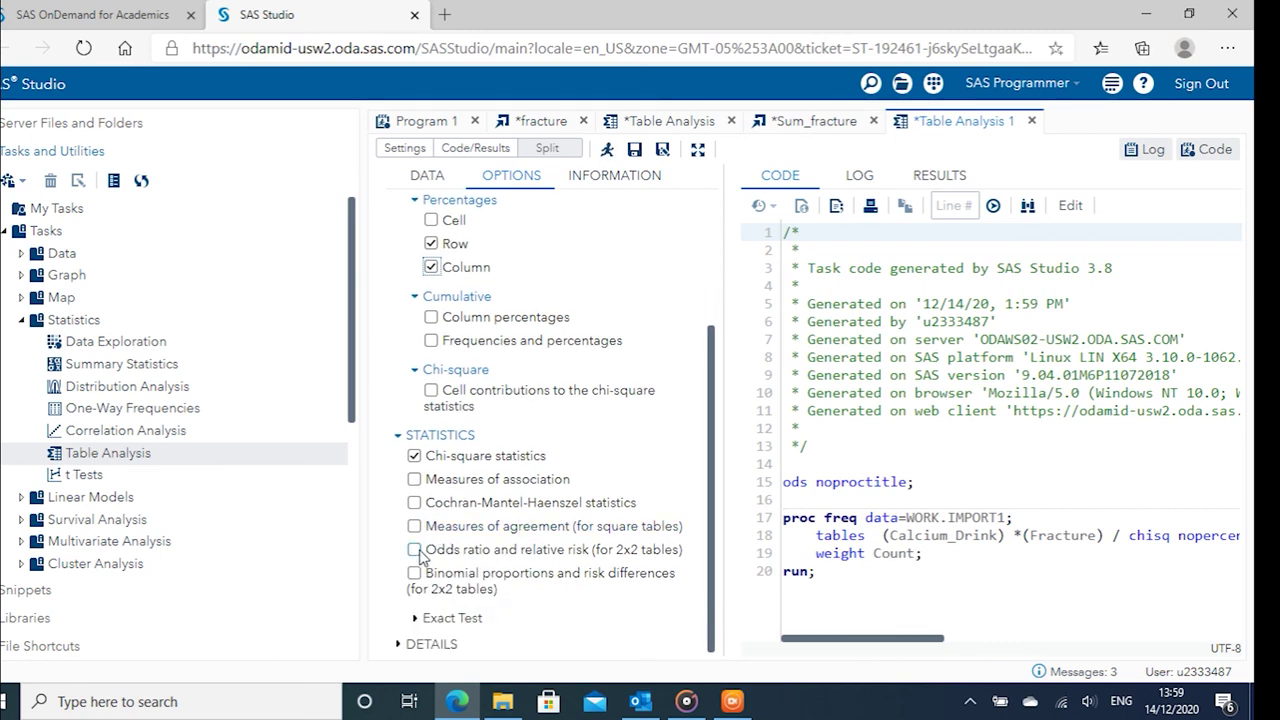
click(609, 149)
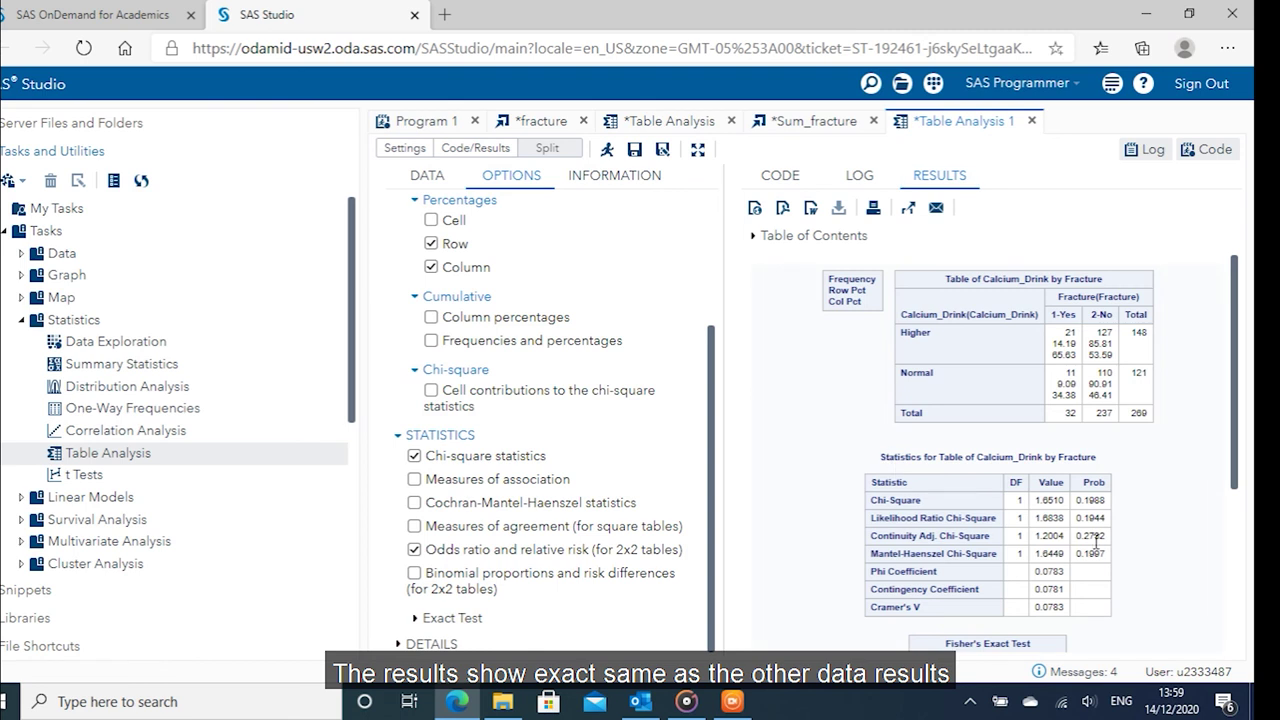
Scroll the weighted results to Fisher's two-sided p=0.2564 and odds ratio 1.6535.
scroll(1147, 503, down, 1)
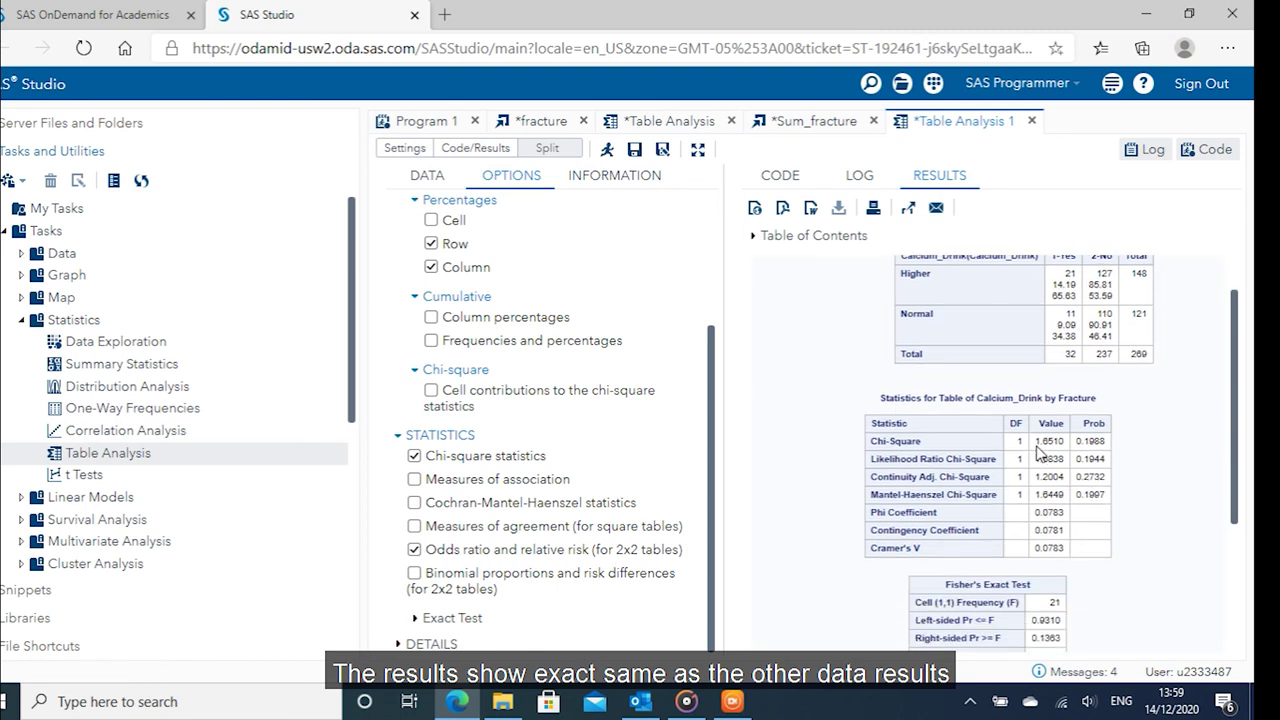
scroll(1130, 515, down, 4)
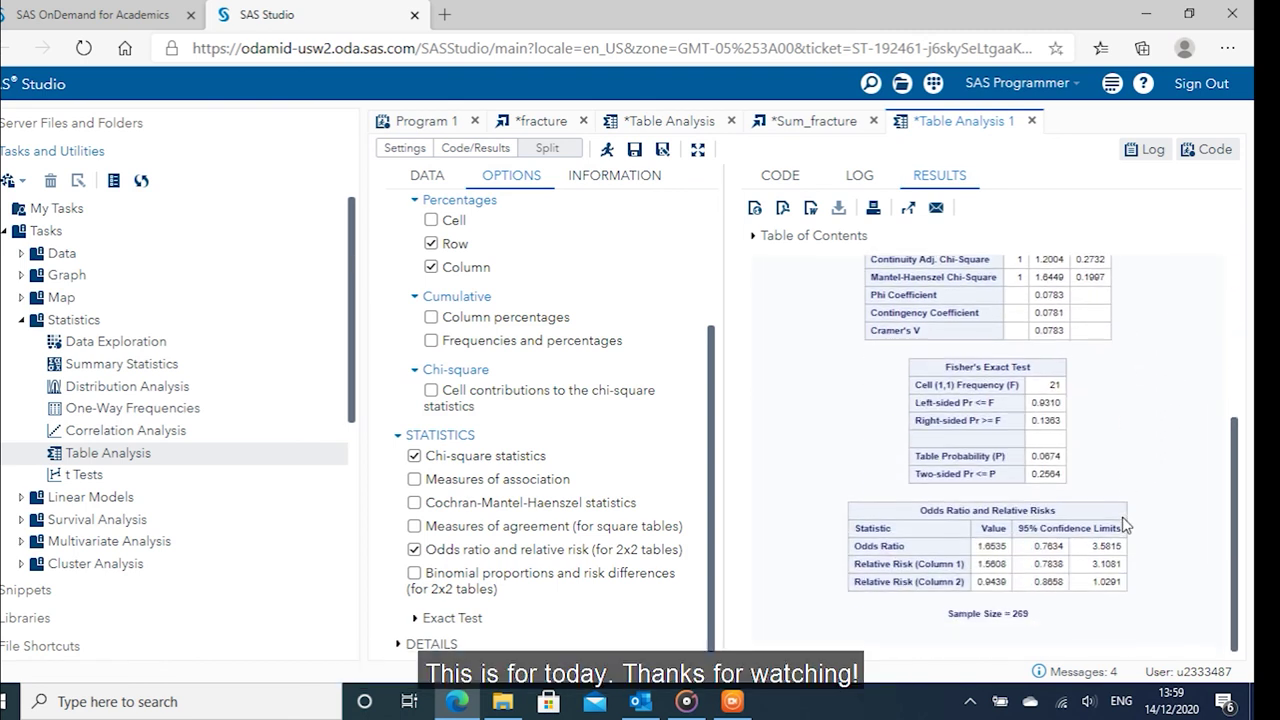